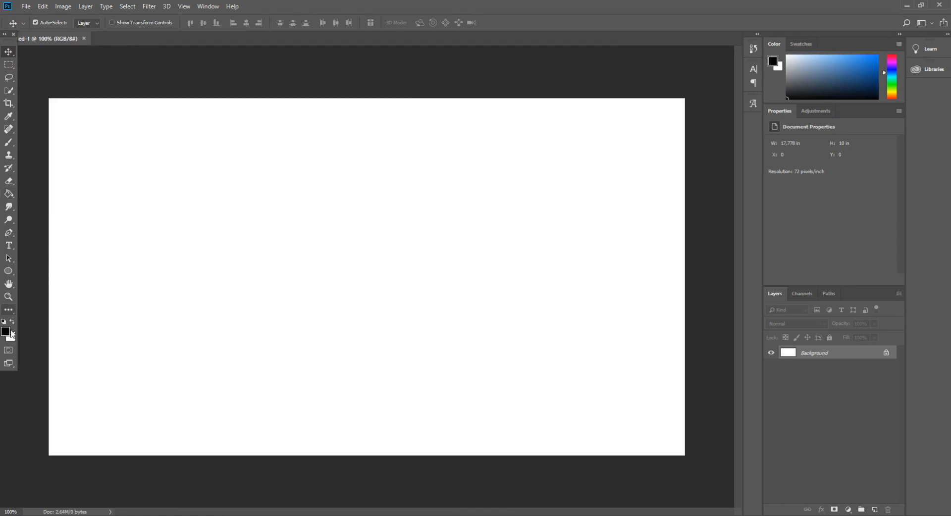
- Fill the whole background with black using the Paint Bucket
left_click(685, 283)
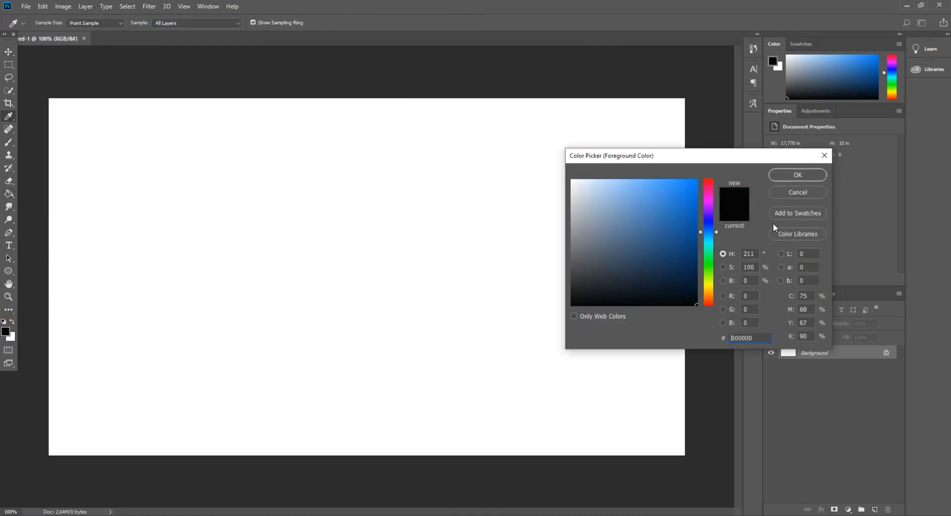
left_click(797, 176)
key("v")
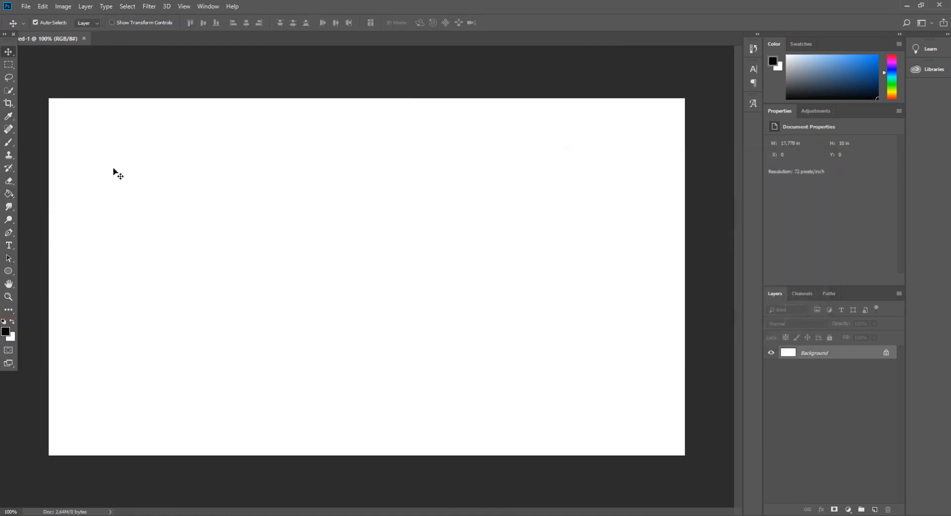
left_click(5, 196)
left_click(60, 207)
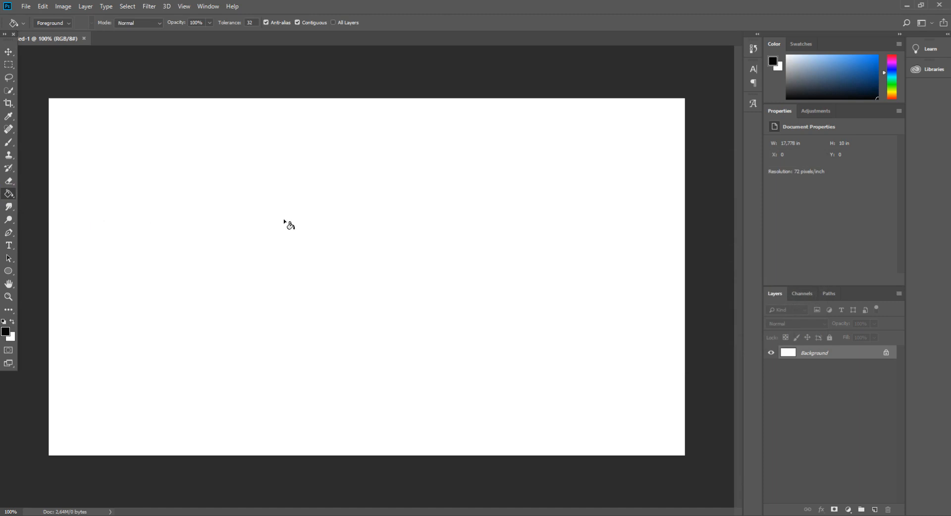
left_click(289, 225)
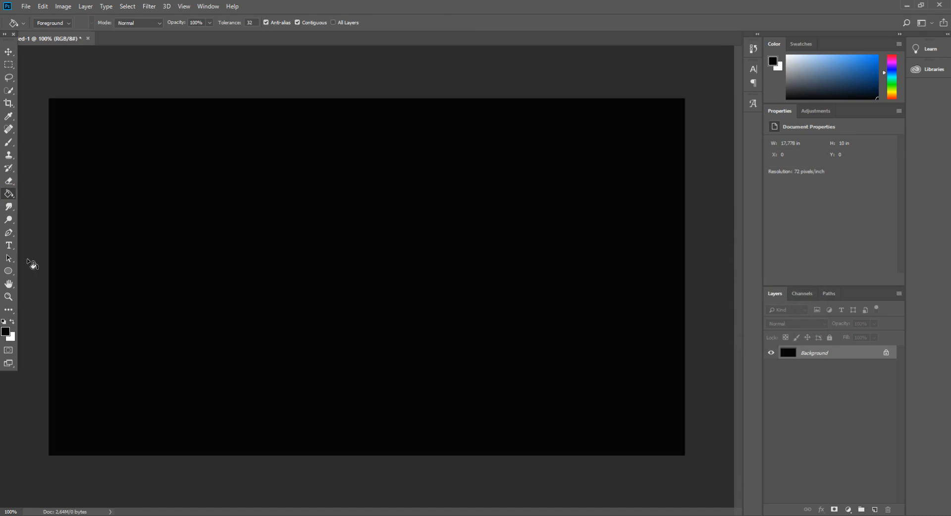
- Add the text "TYPO" in white Roborotica Regular at 470 pt
left_click(9, 246)
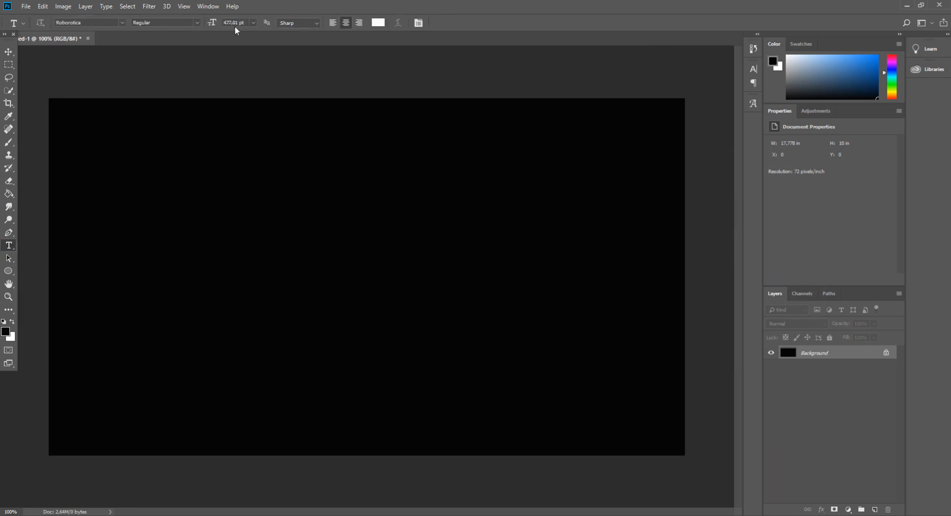
left_click(122, 23)
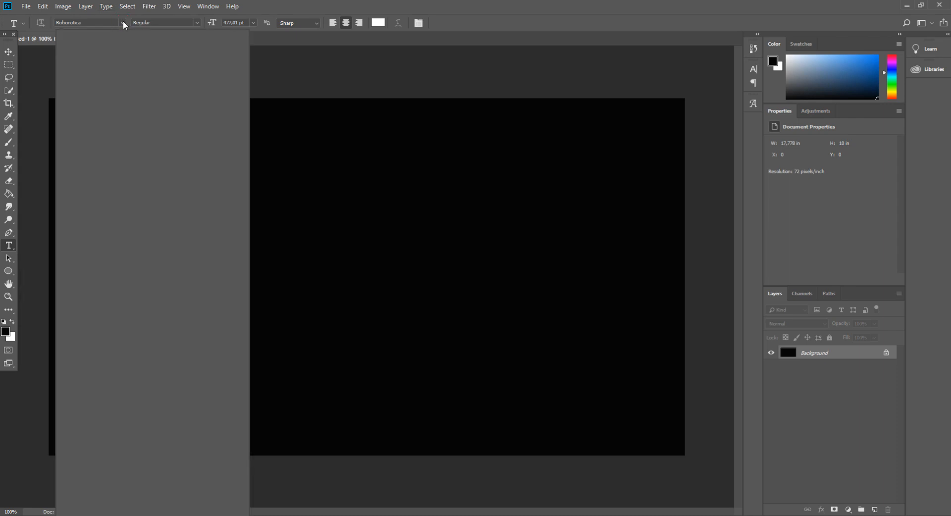
left_click(133, 57)
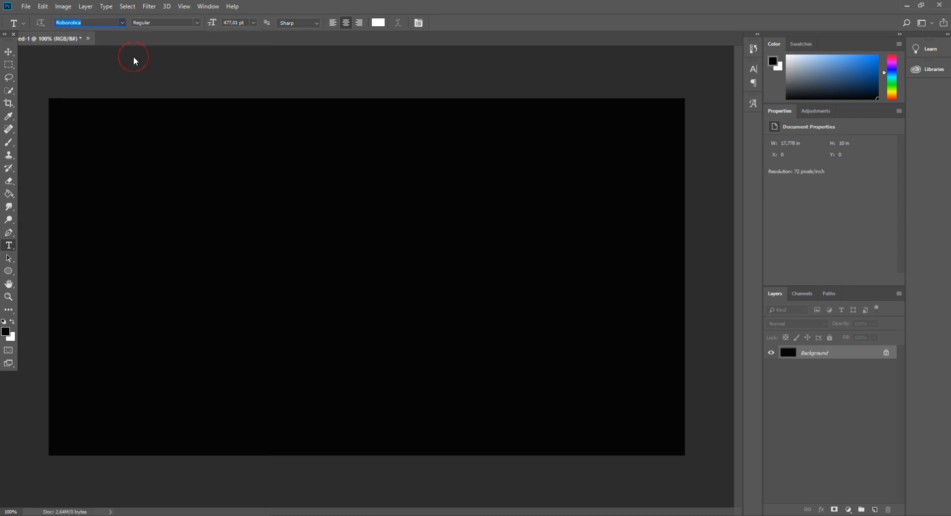
key("shift+q")
key("ctrl+a")
type("470")
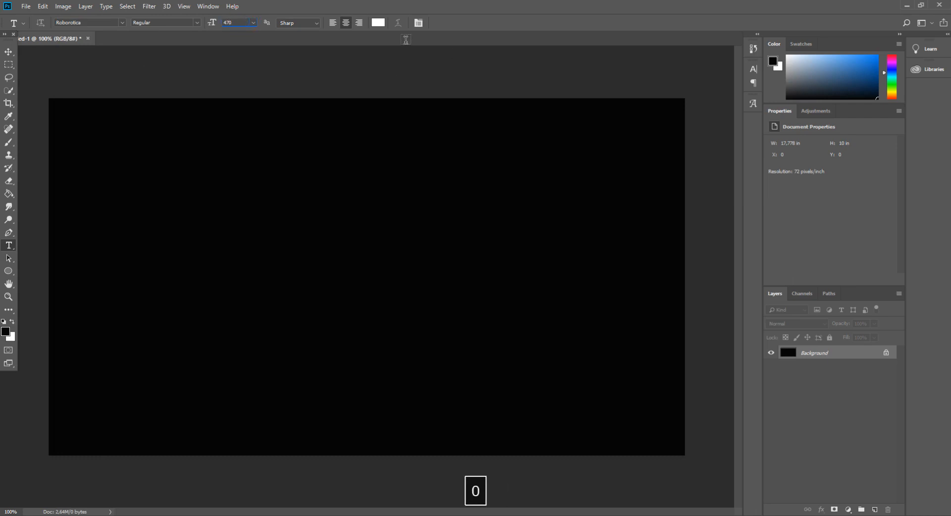
left_click(378, 22)
left_click(814, 176)
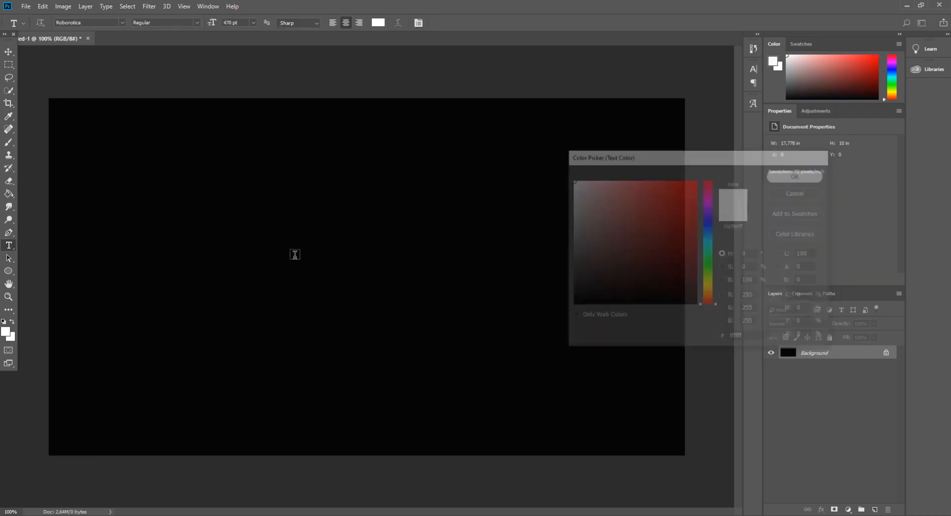
left_click(168, 259)
type("TYPO")
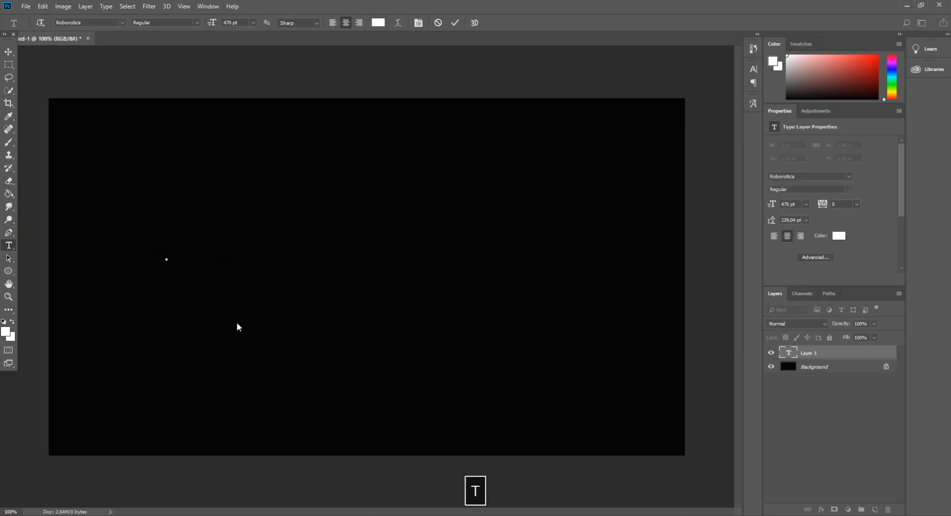
- Centre the TYPO text on the canvas at X 640 px, Y 360 px with Free Transform and apply it
left_click(8, 52)
key("ctrl+t")
left_click_drag(335, 224, 534, 342)
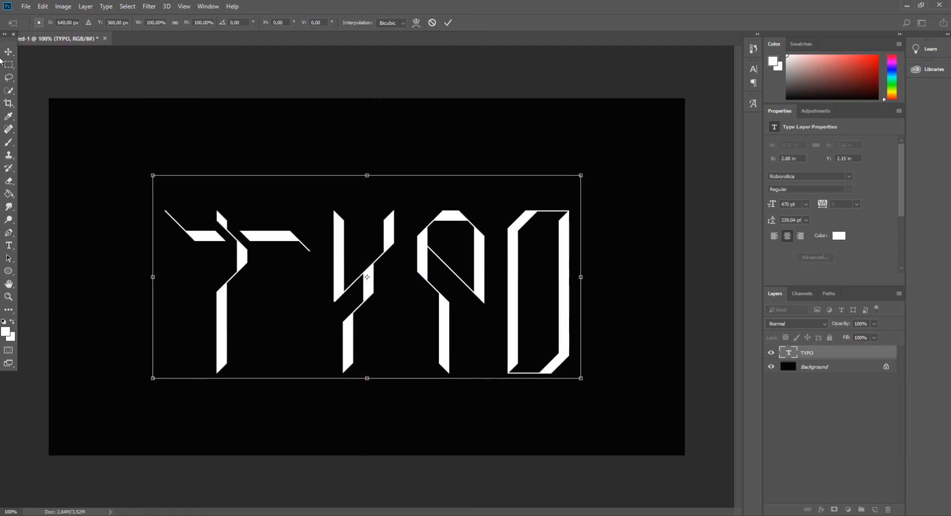
key("Return")
key("space")
left_click(11, 54)
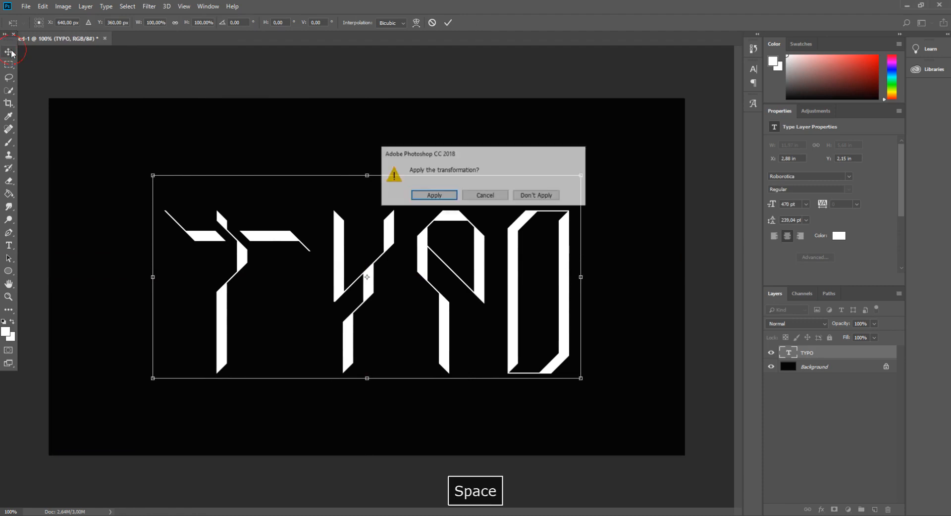
key("Return")
- Add a Bevel & Emboss effect to the TYPO layer, using the Inner Bevel style
left_click(833, 353)
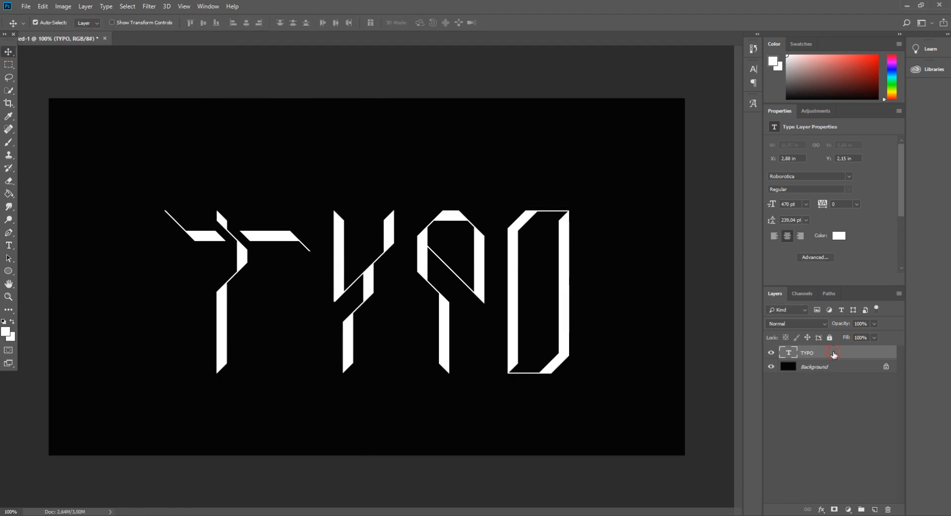
double_click(834, 353)
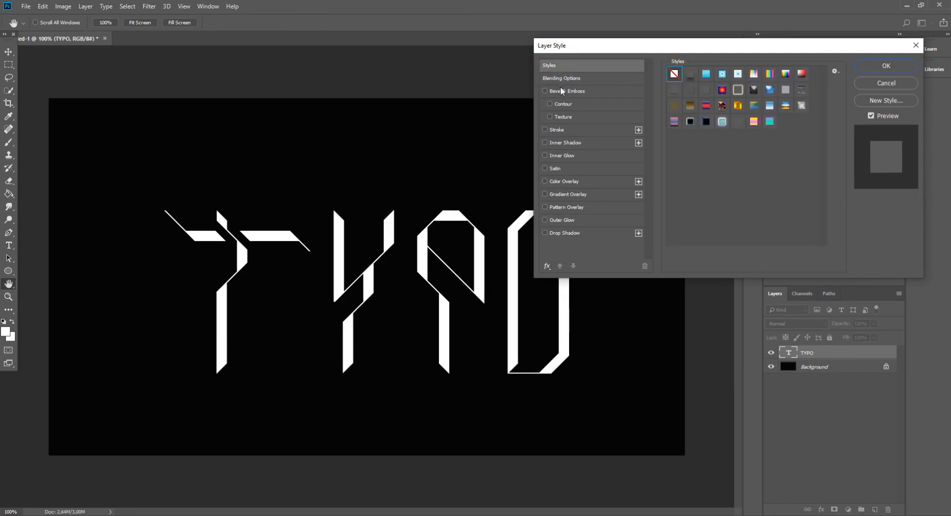
left_click(569, 91)
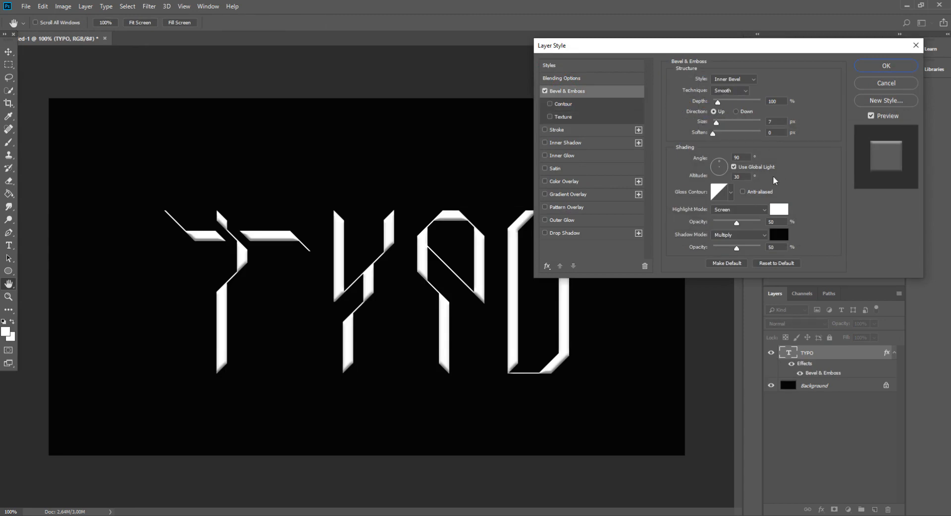
left_click(745, 80)
left_click(743, 80)
- Set the bevel's highlight colour to 798B9E and its highlight mode to Linear Dodge (Add)
left_click(778, 210)
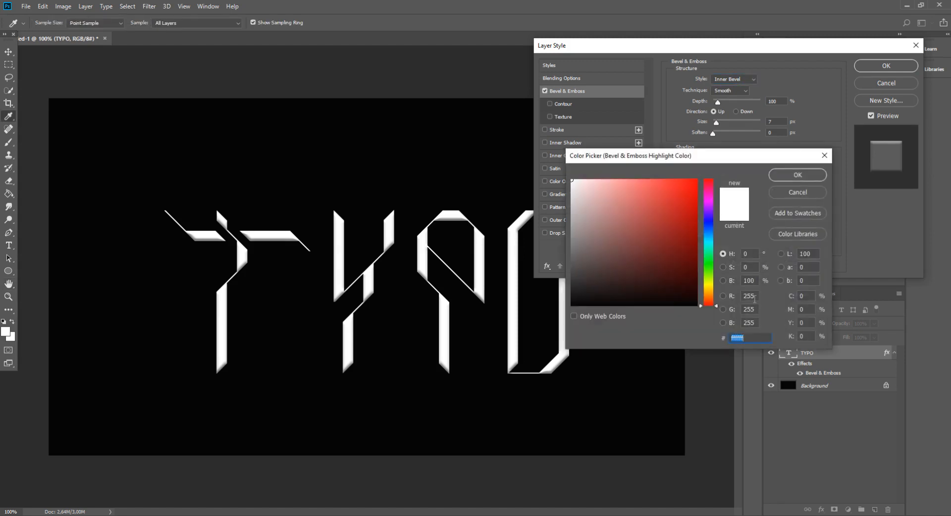
type("79")
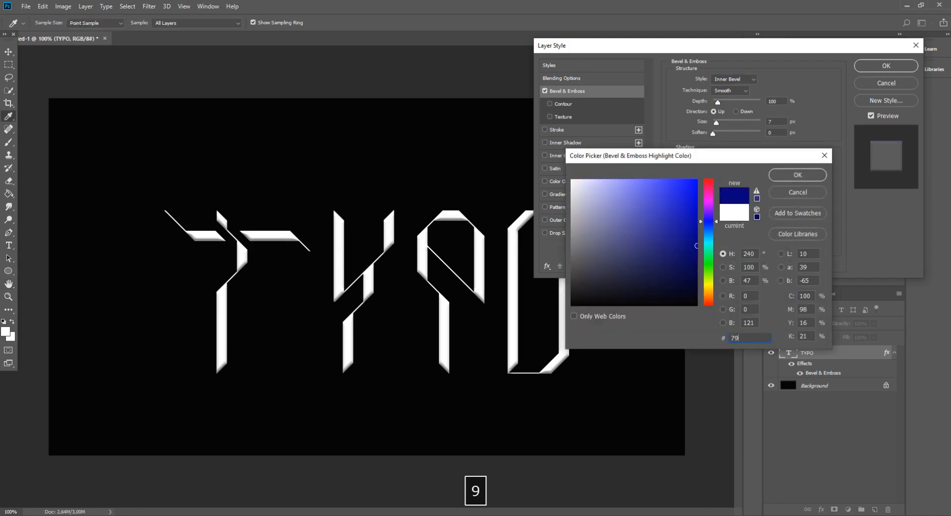
type("8B9E")
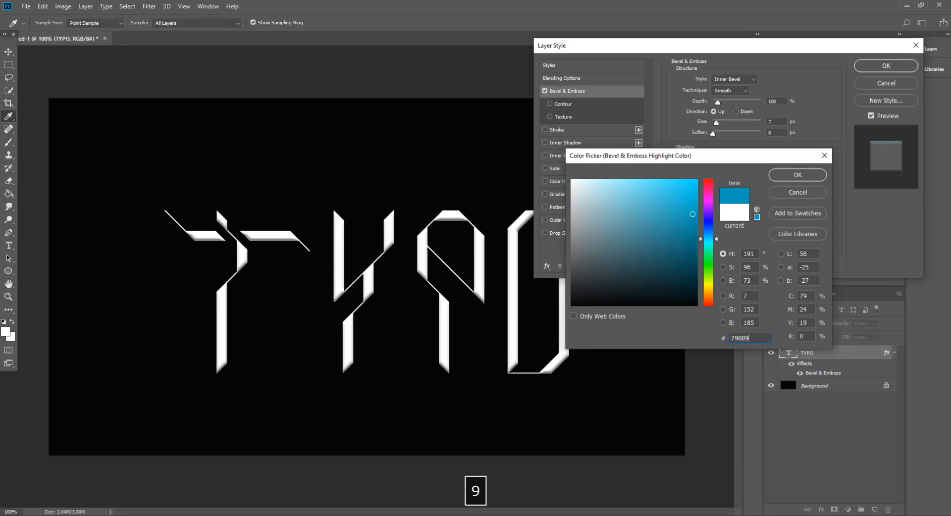
left_click(796, 176)
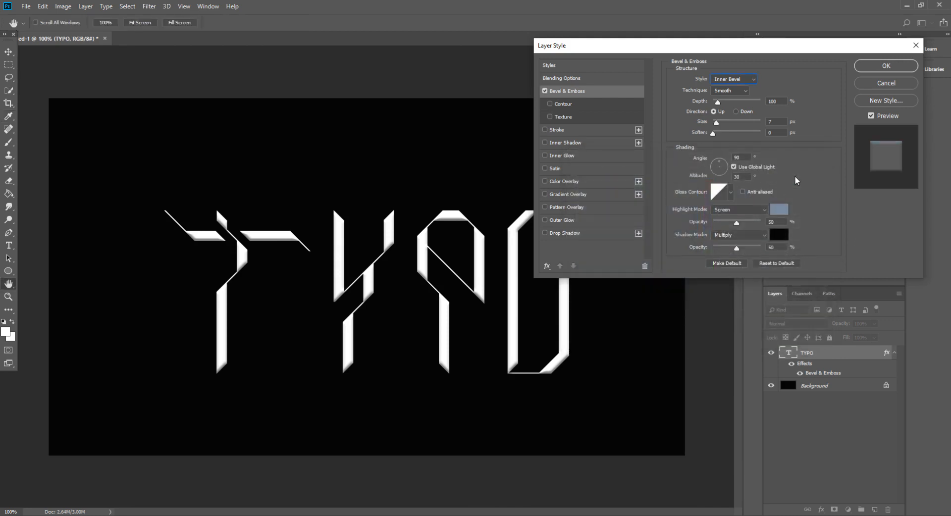
left_click(739, 210)
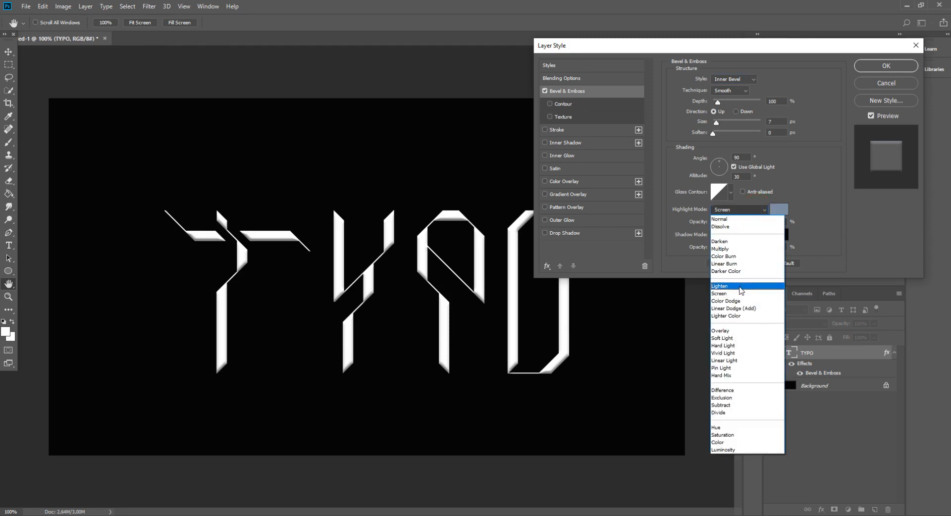
left_click(746, 308)
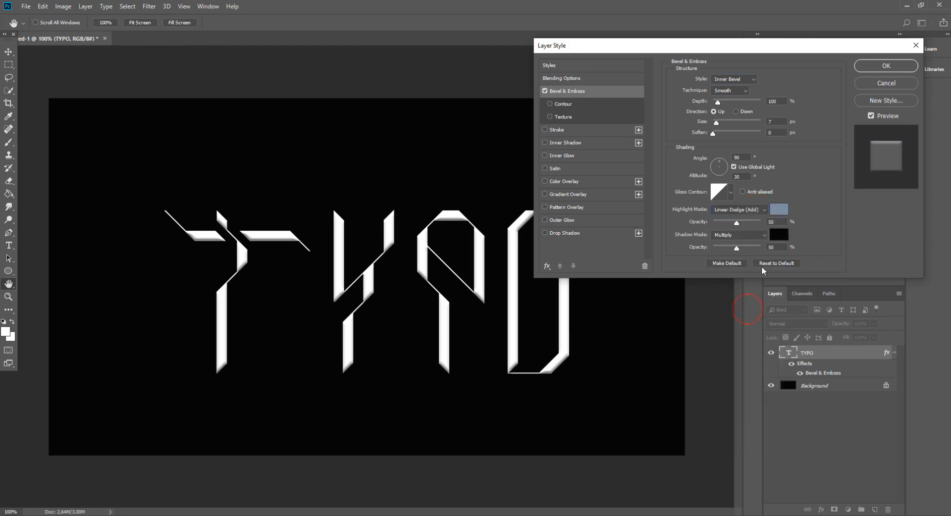
- Set the bevel's shadow colour to 363636 and its shadow mode to Vivid Light
left_click(781, 242)
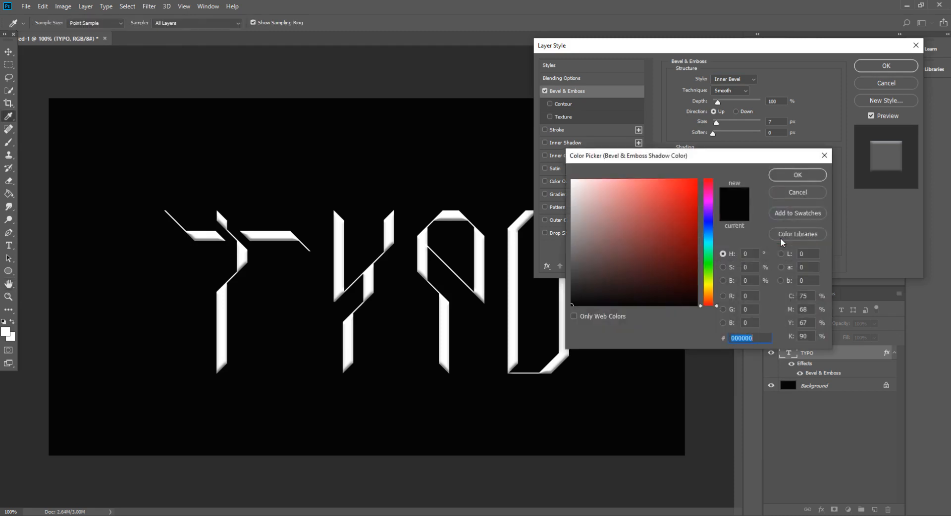
type("363636")
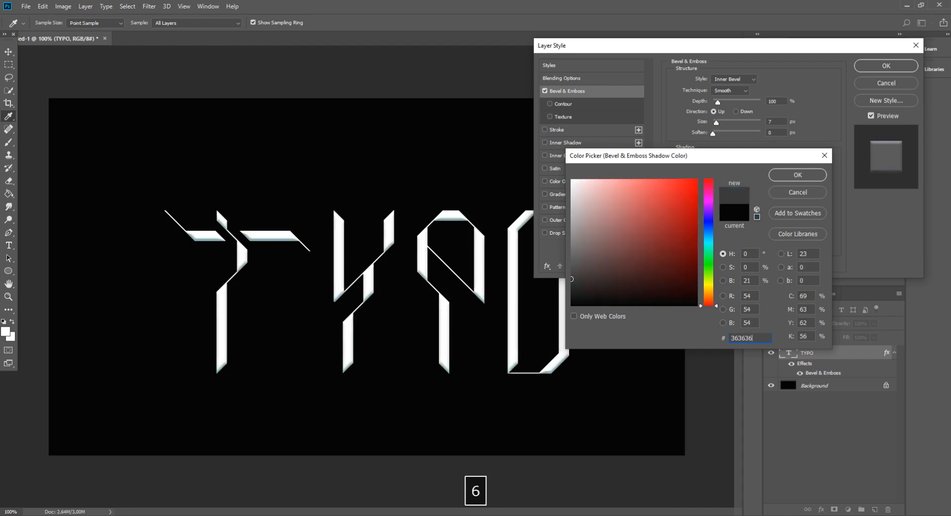
key("Return")
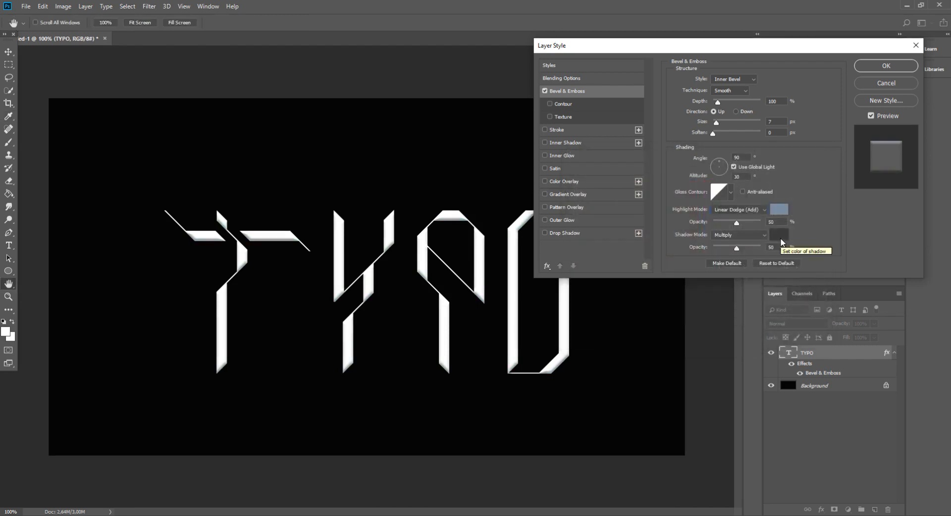
left_click(739, 235)
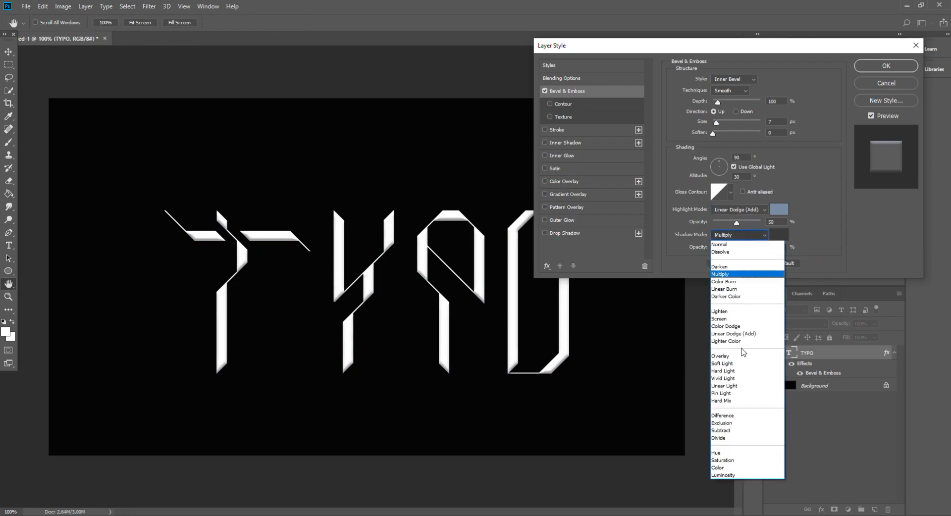
left_click(739, 378)
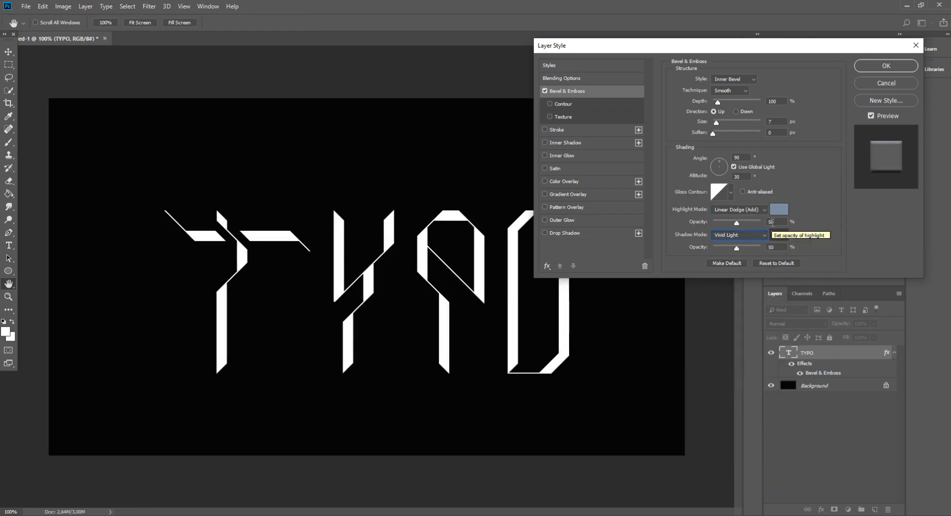
- Set the bevel's highlight opacity to 82% and its shadow opacity to 100%
left_click_drag(776, 222, 729, 235)
type("82")
key("Tab")
type("100")
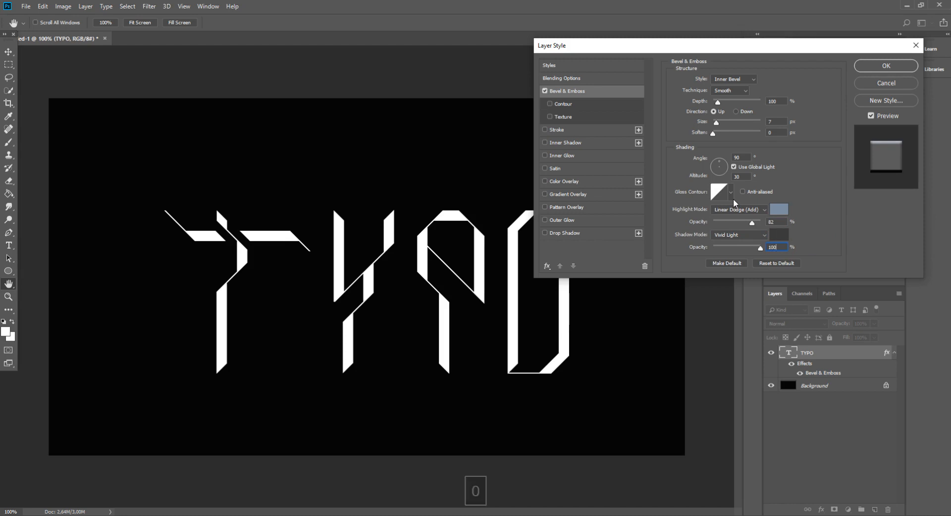
- Give the bevel the multi-peaked gloss contour, a depth of 178% and a size of 8 px
left_click(730, 193)
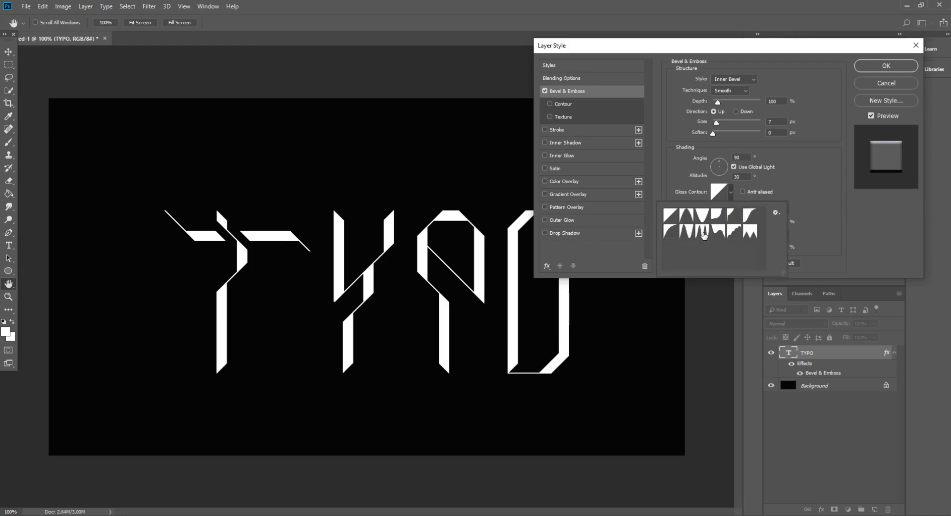
left_click(703, 236)
left_click(817, 181)
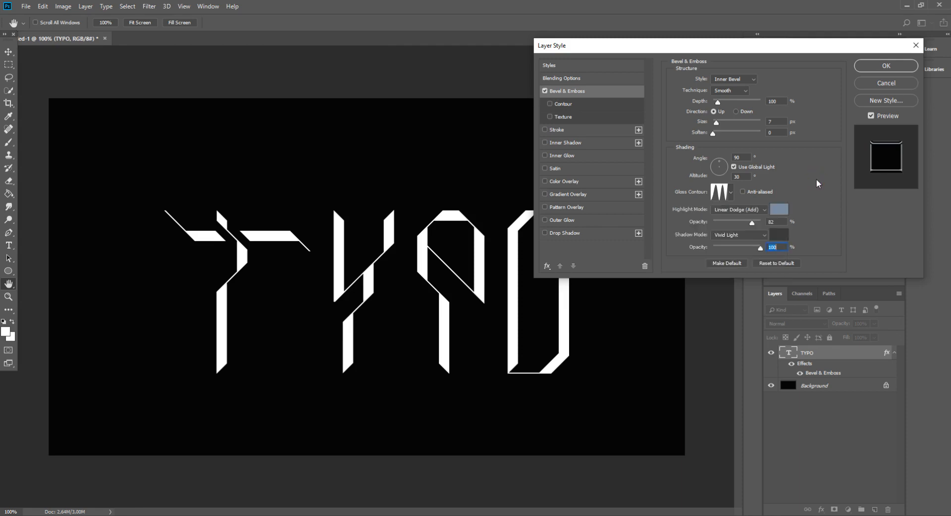
double_click(774, 102)
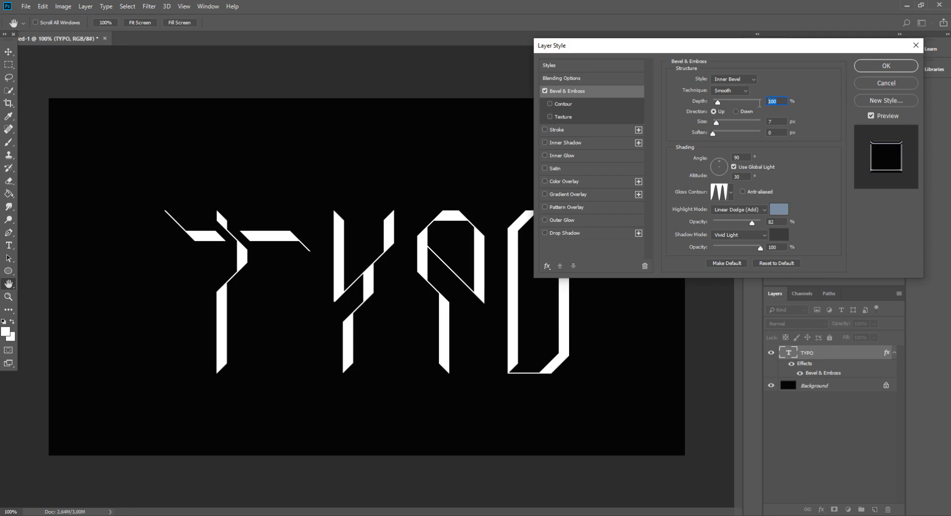
type("178")
type("8")
- Add an Inner Shadow to the text with a distance of 3 px, choke of 0% and size of 7 px
left_click(560, 143)
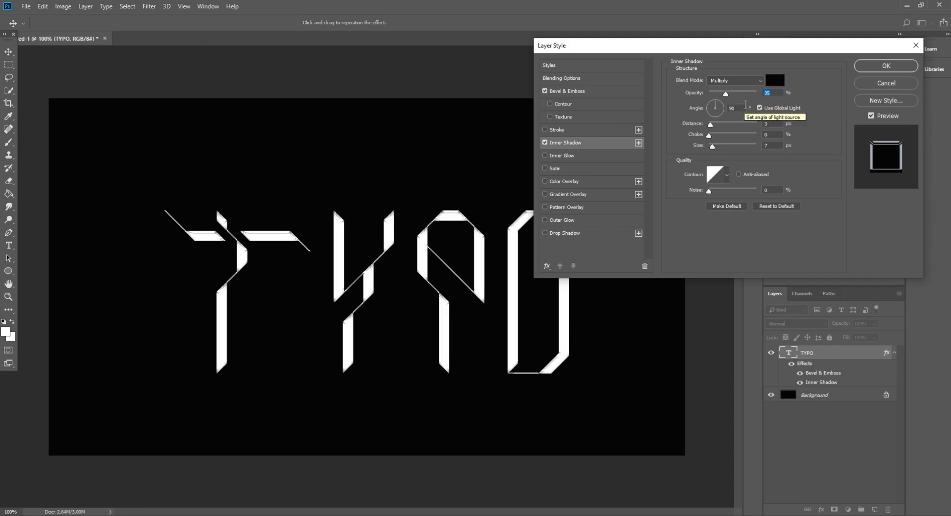
left_click(772, 124)
type("3")
left_click_drag(773, 136, 749, 148)
type("07")
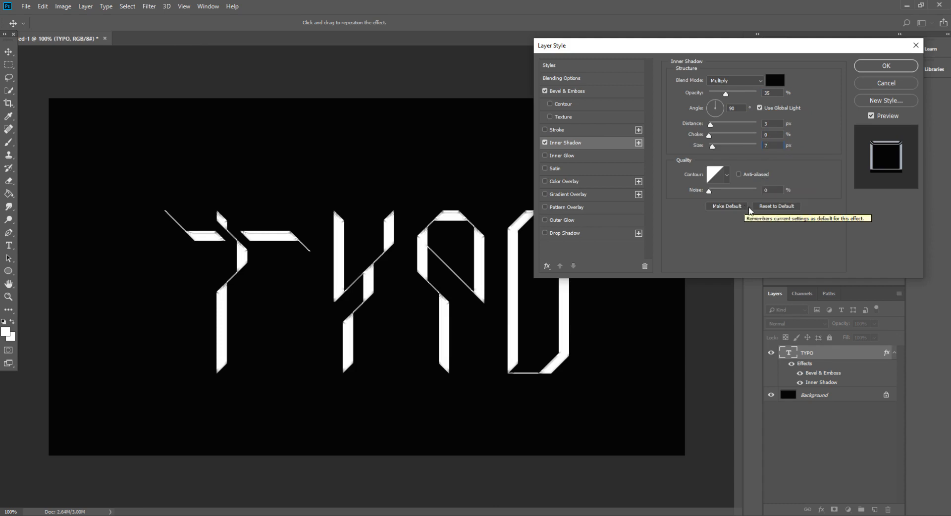
left_click(563, 92)
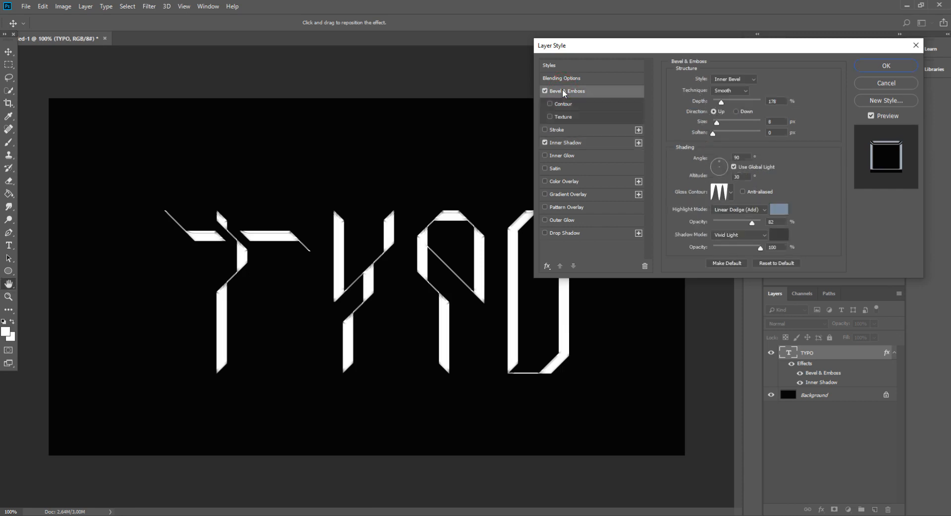
left_click(573, 144)
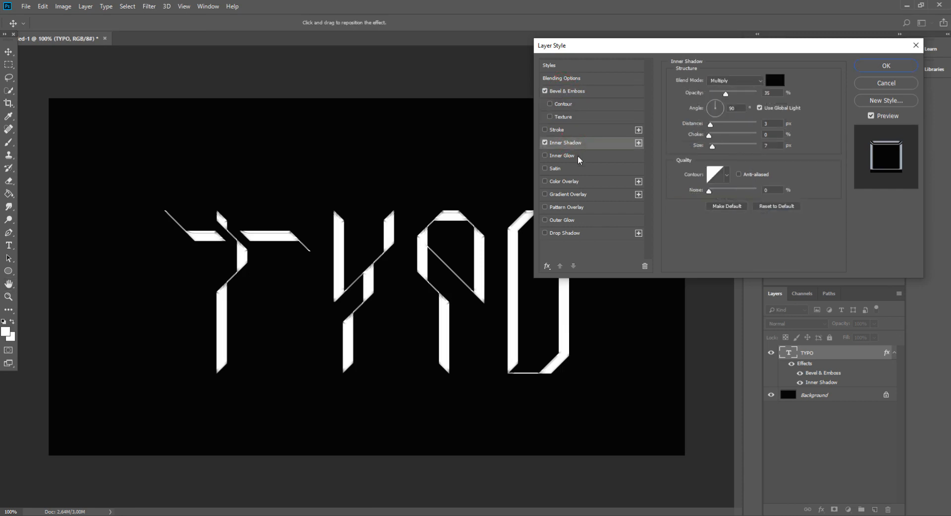
left_click(578, 157)
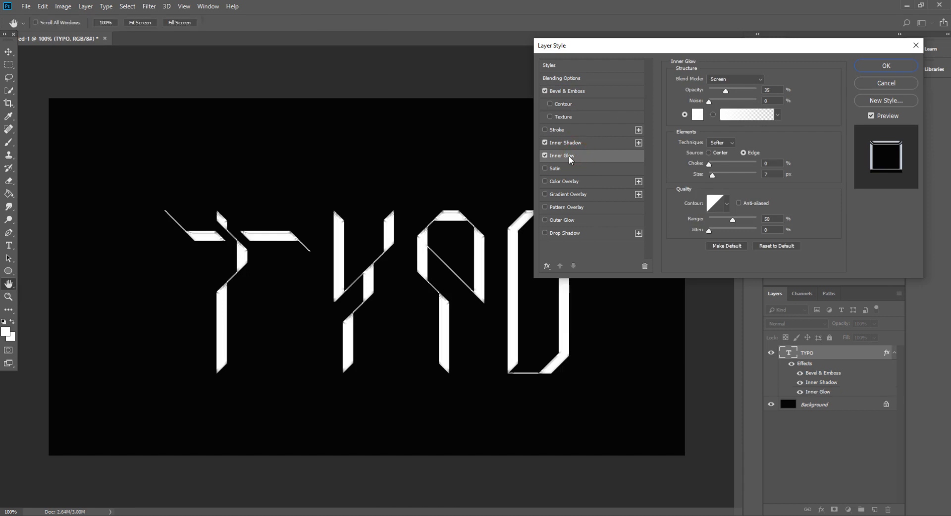
left_click(545, 155)
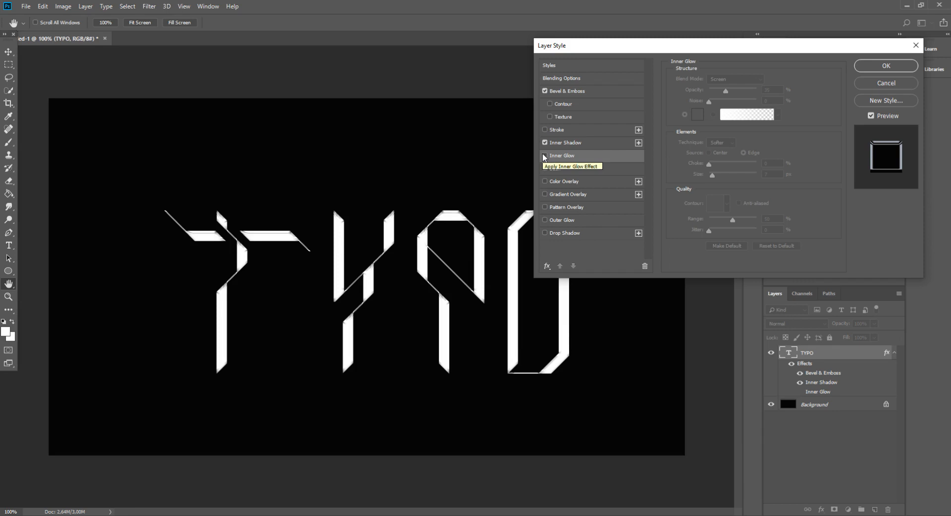
- Add a second Inner Shadow to the text and set the lower one's blend mode to Linear Burn
left_click(548, 266)
left_click(570, 308)
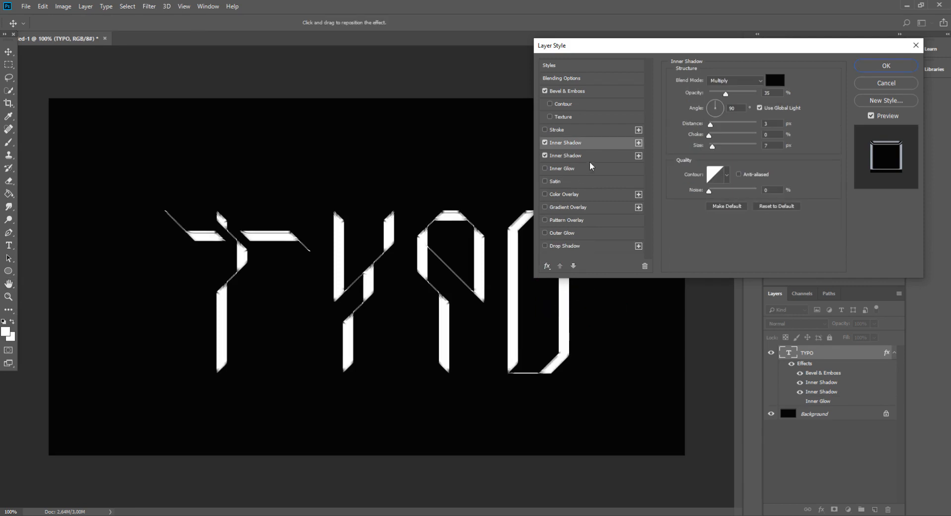
left_click(586, 157)
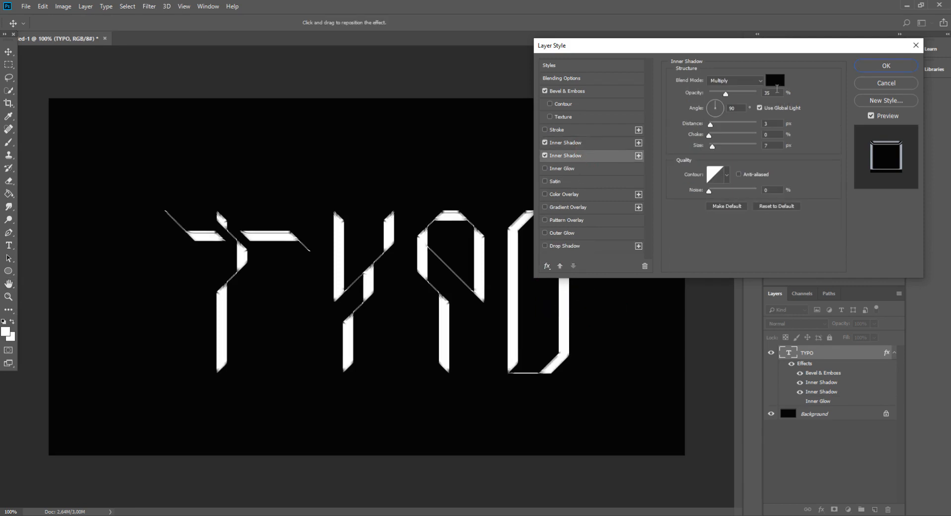
left_click(733, 81)
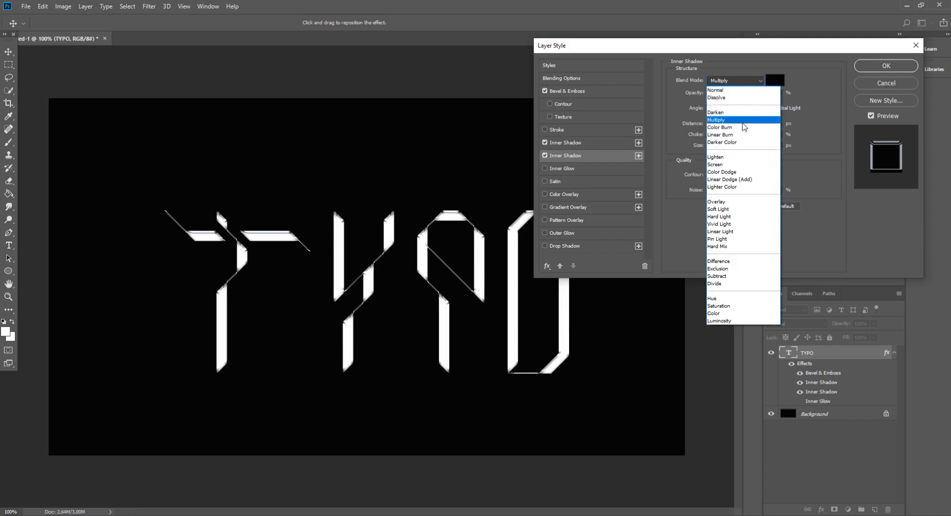
left_click(739, 134)
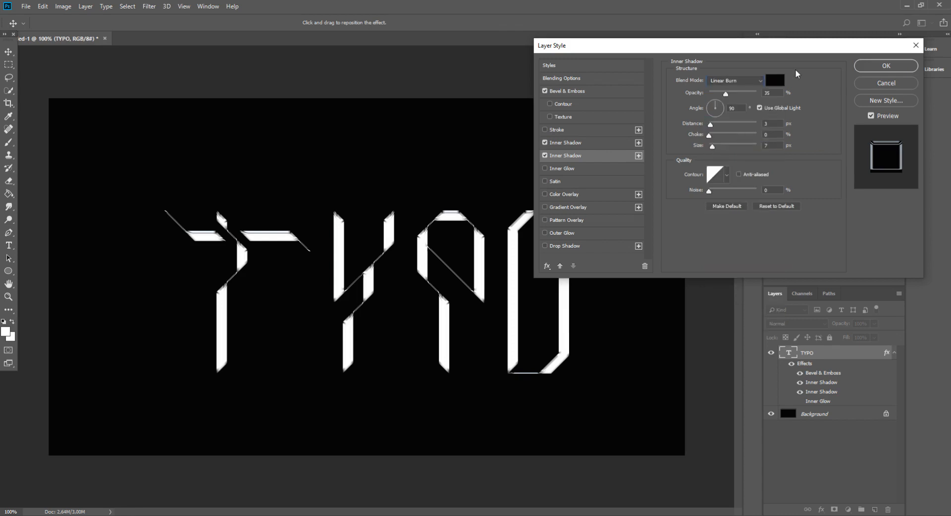
- Set the lower inner shadow's colour to 002166 and its opacity to 55%
left_click(776, 81)
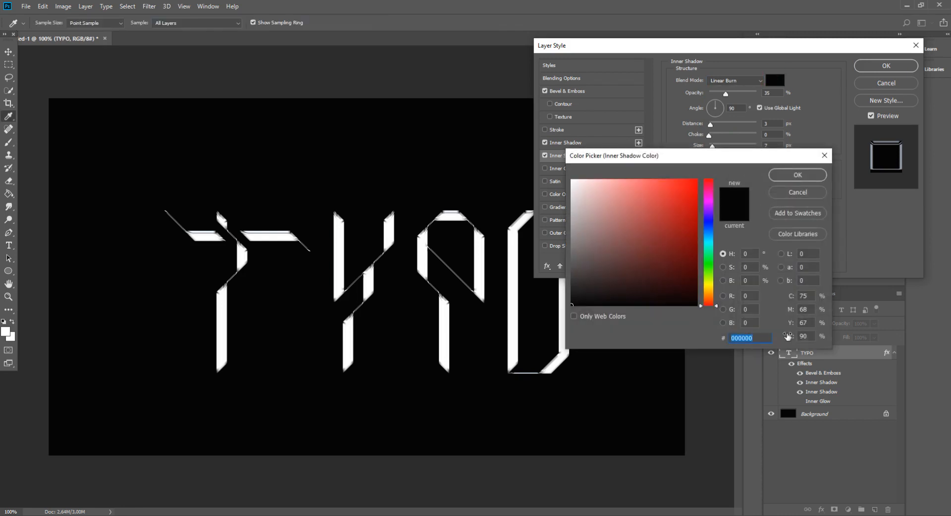
type("002166")
key("Return")
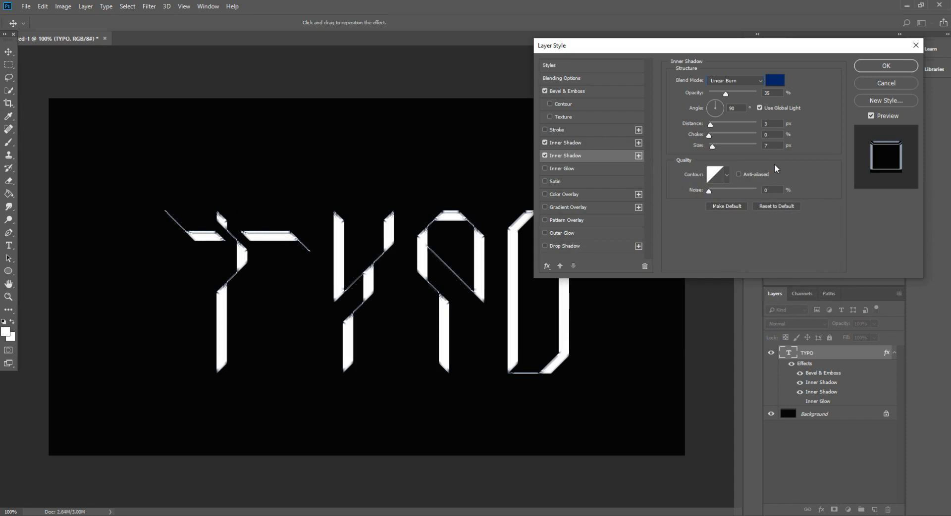
left_click_drag(773, 93, 700, 81)
type("55")
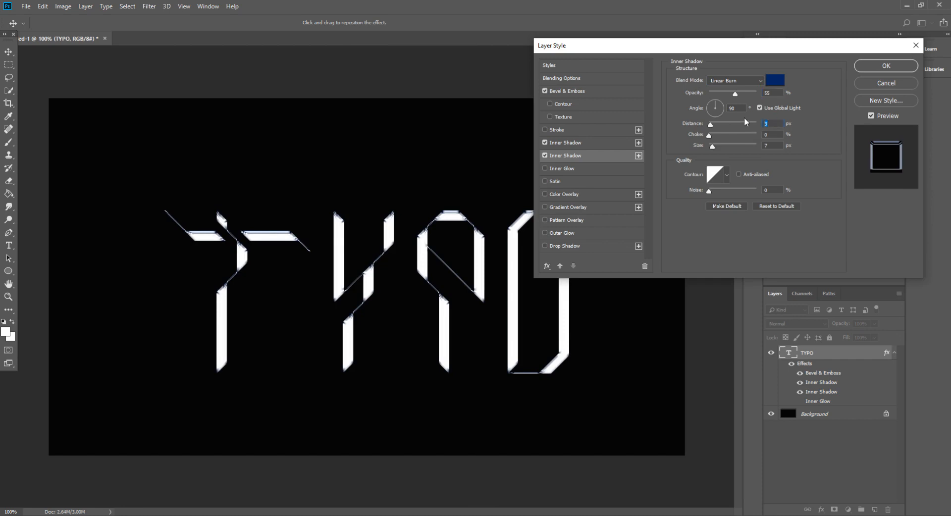
type("12")
- Give the lower inner shadow a distance of 12 px and a size of 24 px
left_click(767, 145)
type("24")
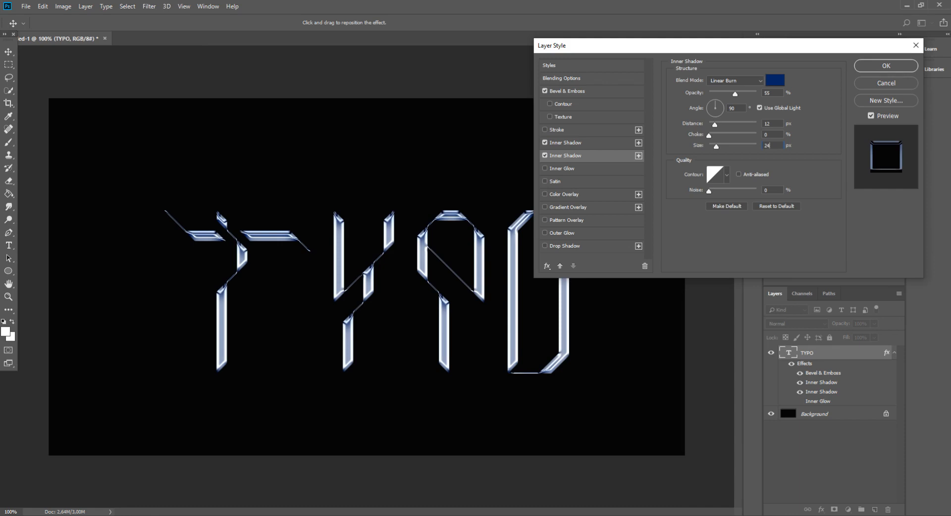
- Add an Inner Glow to the text with the colour 584456
left_click(565, 168)
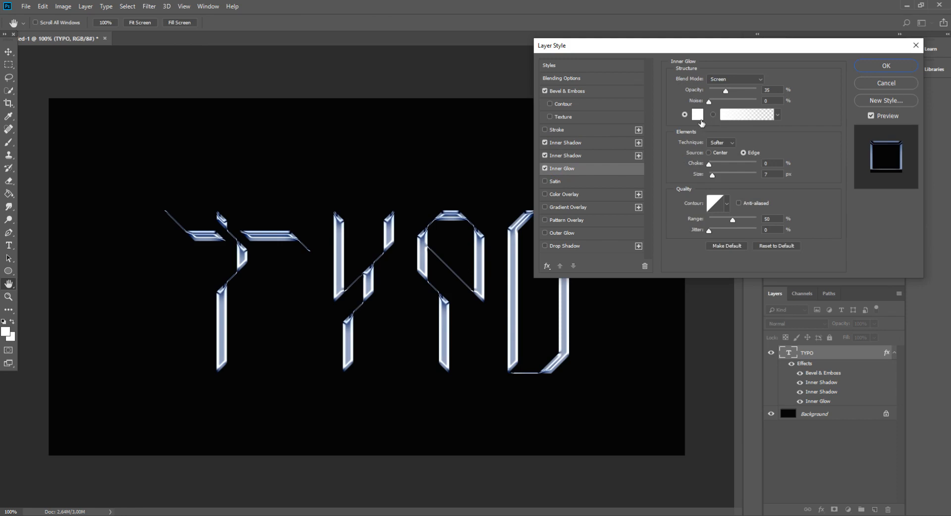
left_click(700, 118)
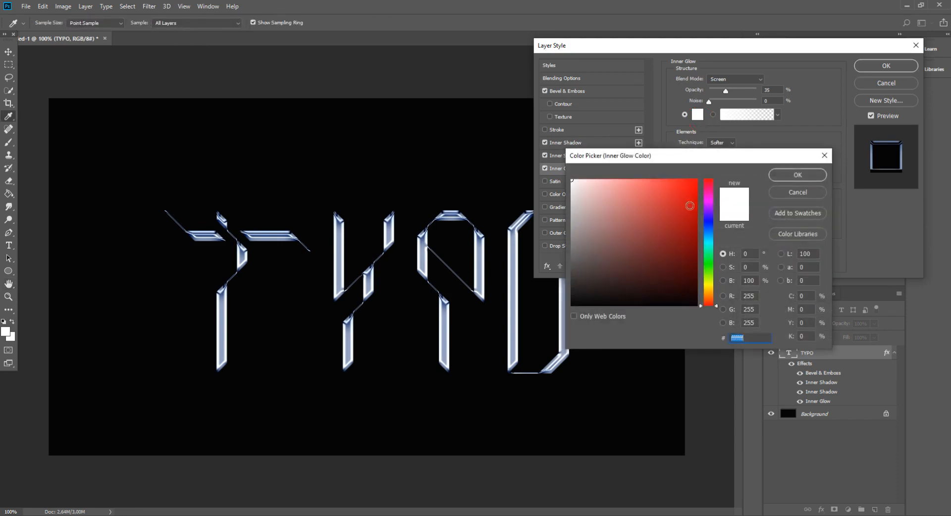
type("5")
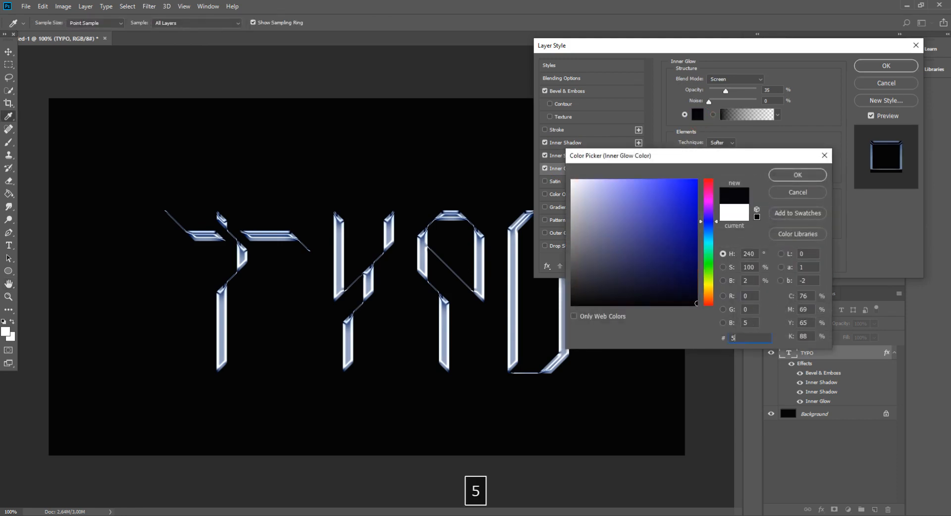
type("84456")
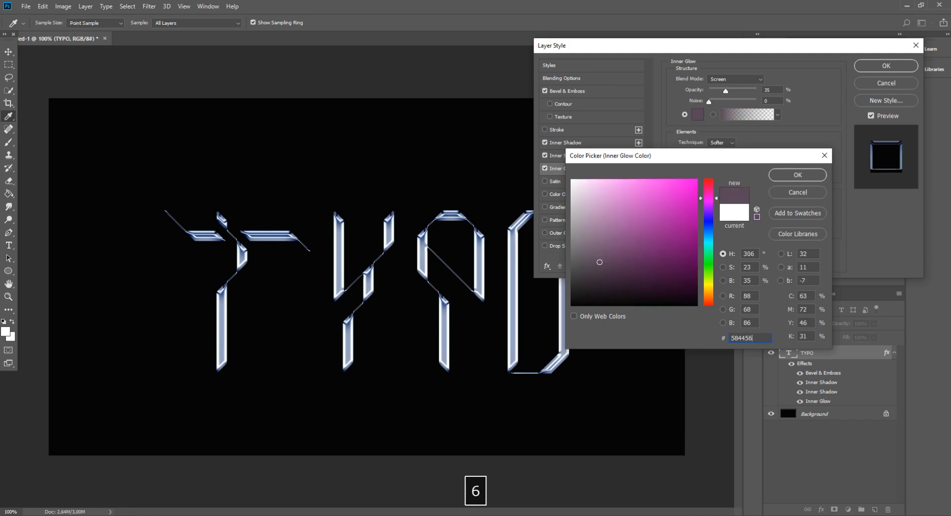
key("Return")
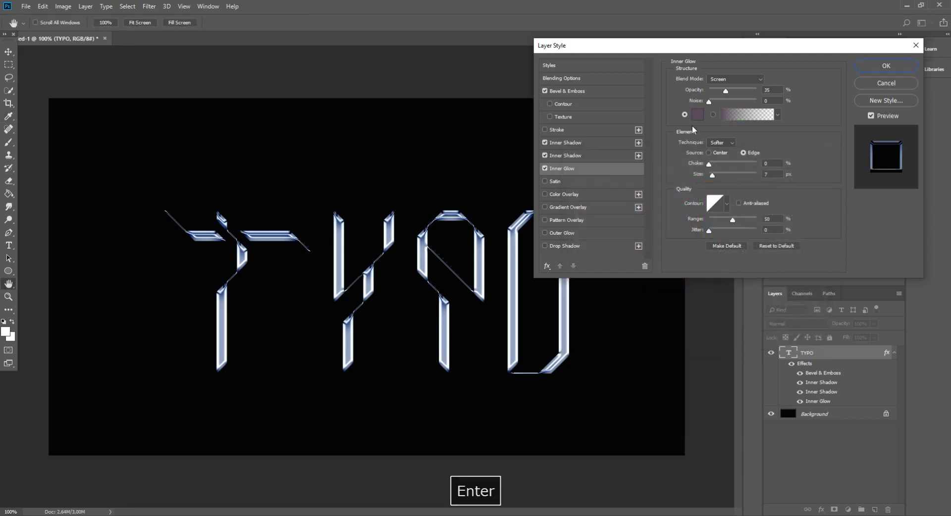
- Set the inner glow's blend mode to Linear Light and its opacity to 20%
left_click(726, 82)
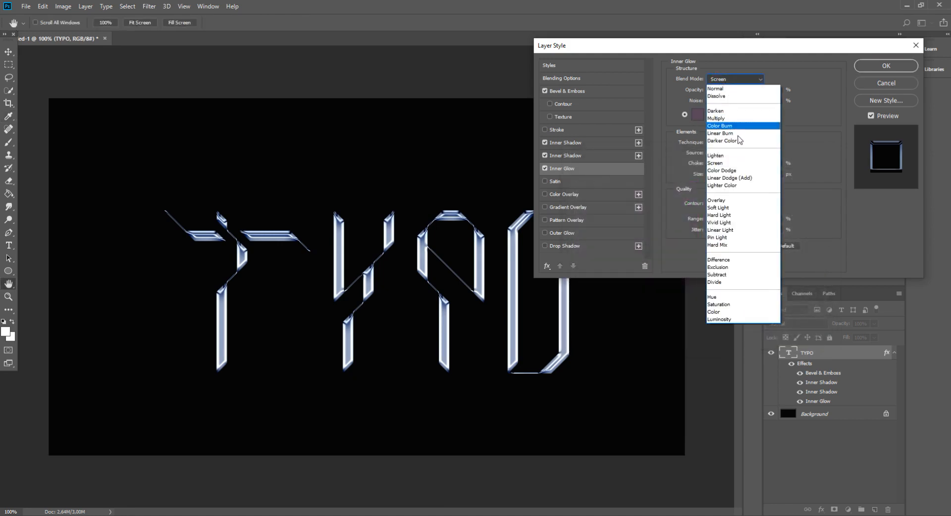
left_click(744, 231)
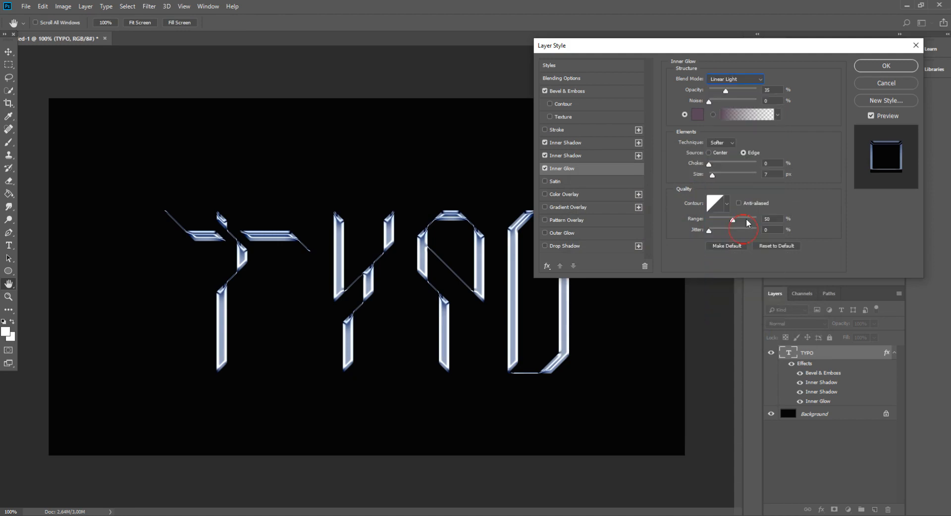
left_click_drag(722, 90, 727, 90)
type("20")
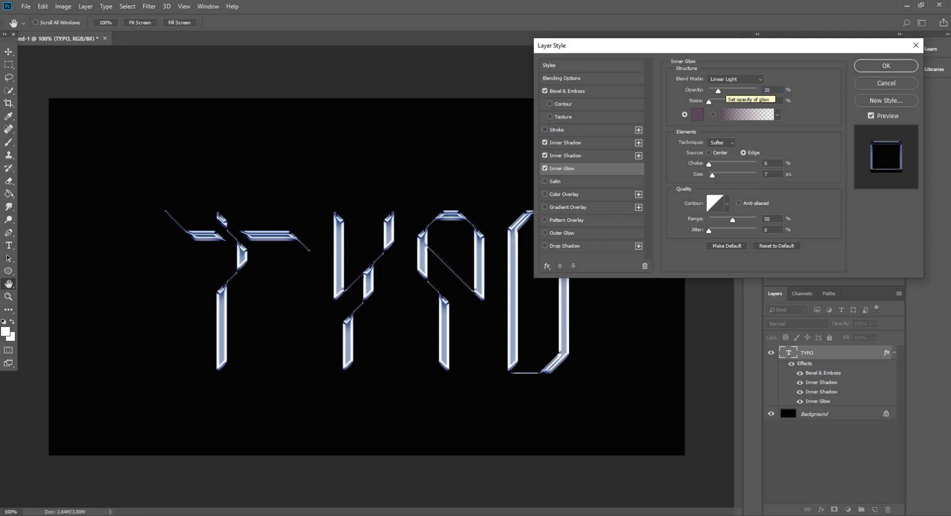
- Set the inner glow's size to 43 px and its range to 63%
left_click(773, 174)
type("1")
key("ctrl+a")
type("43")
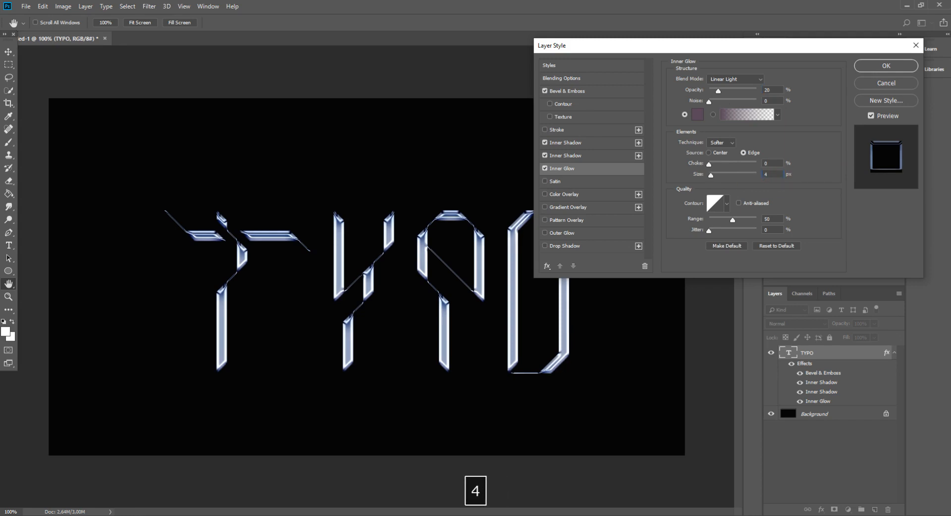
left_click(773, 218)
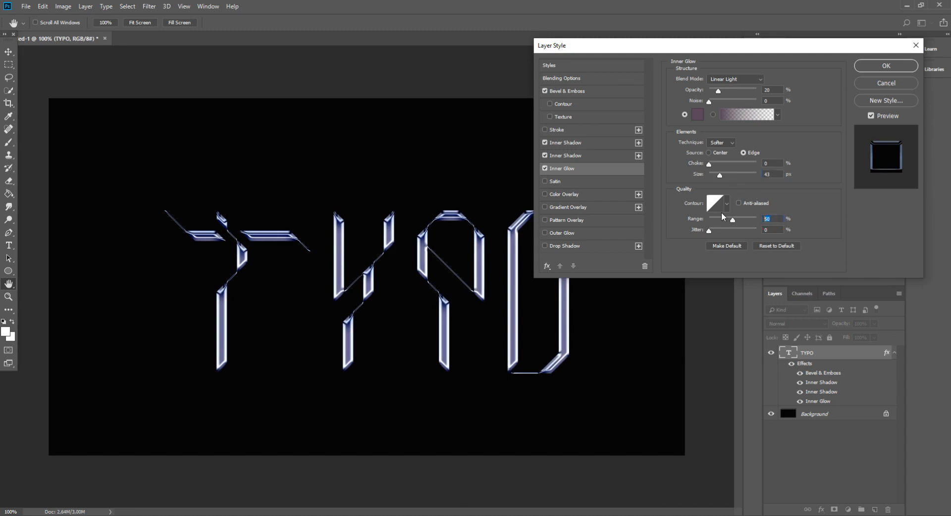
type("63")
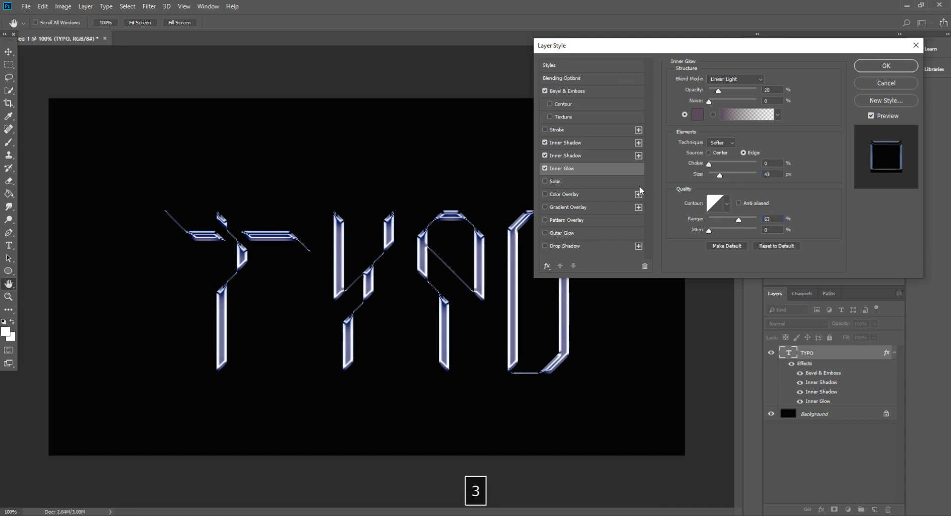
- Give the lower, blue inner shadow the rounded stair-step contour
left_click(574, 156)
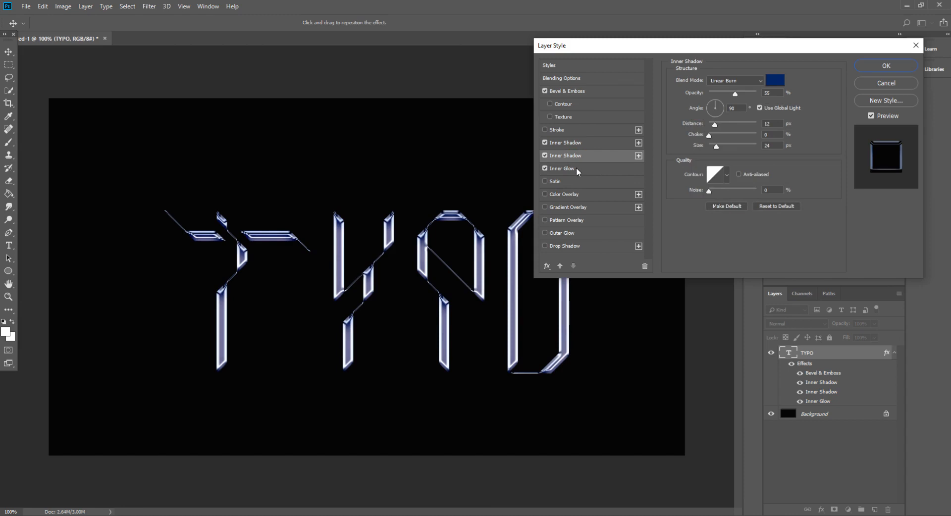
left_click(726, 176)
left_click(731, 217)
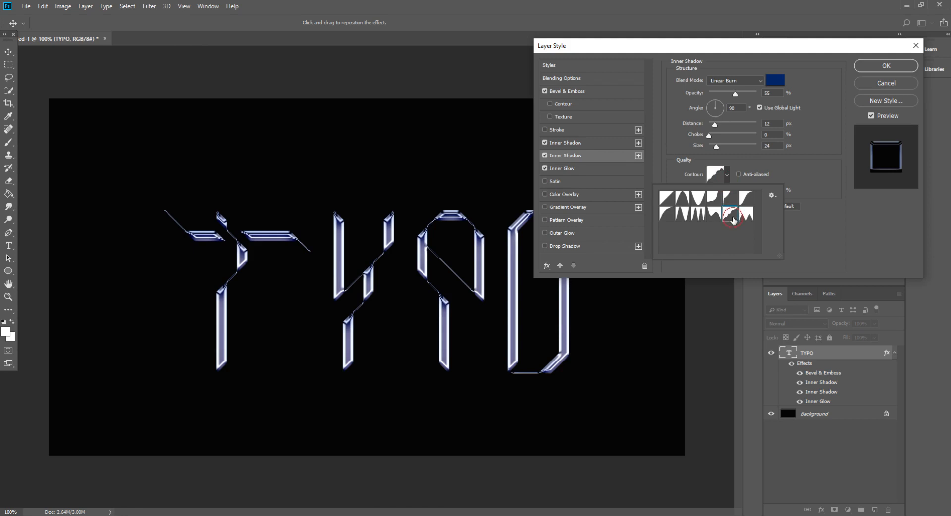
left_click(733, 220)
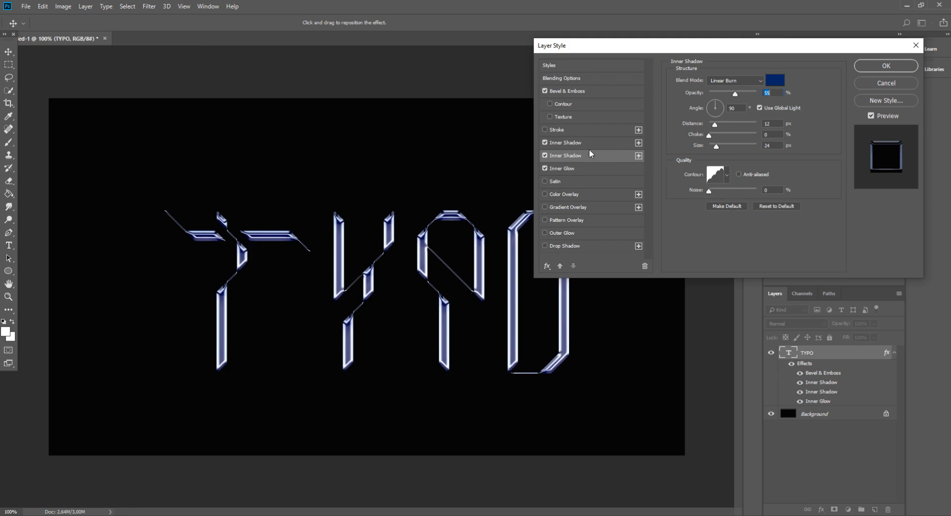
left_click(573, 147)
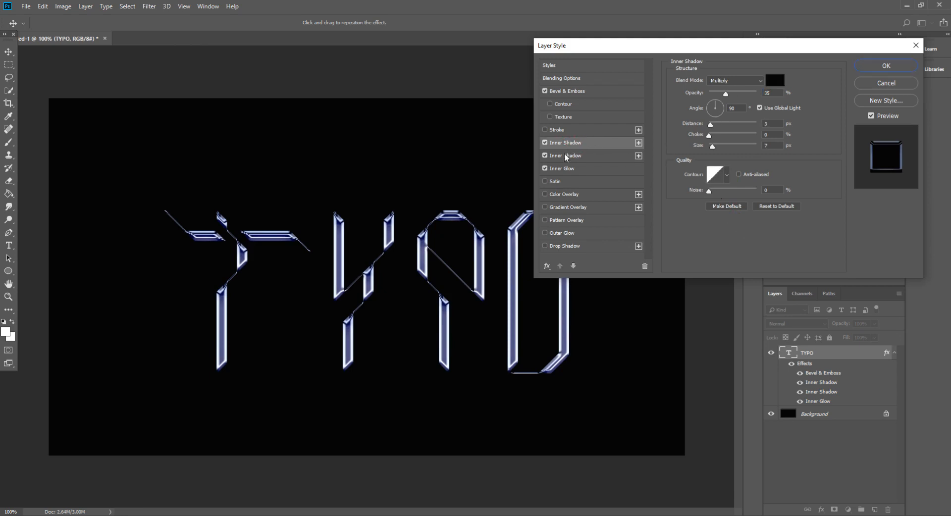
left_click(572, 171)
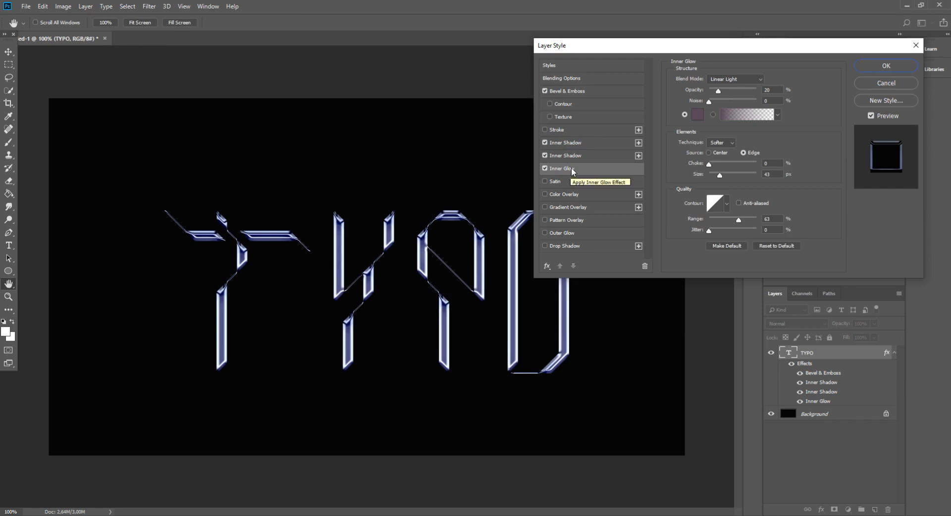
- Add a Satin effect with an opacity of 30%, a distance of 134 px and a size of 32 px
left_click(554, 182)
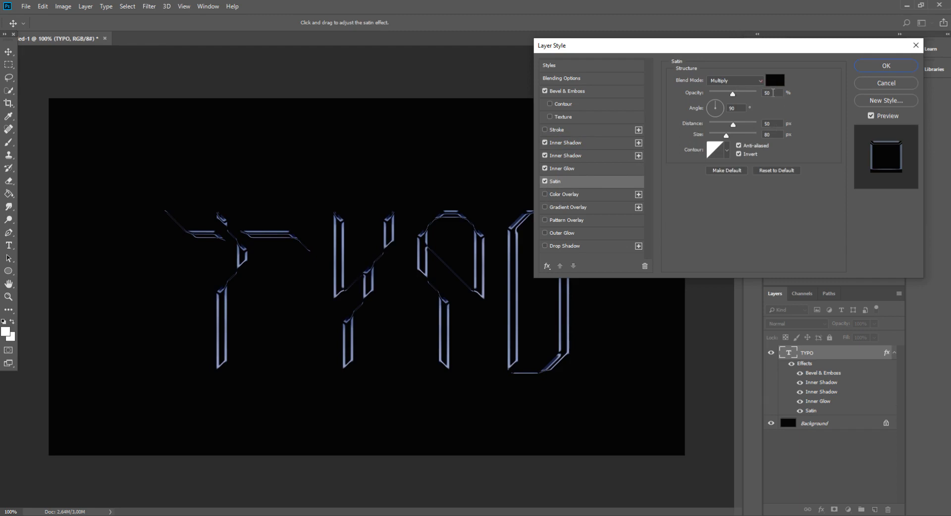
double_click(774, 93)
type("30")
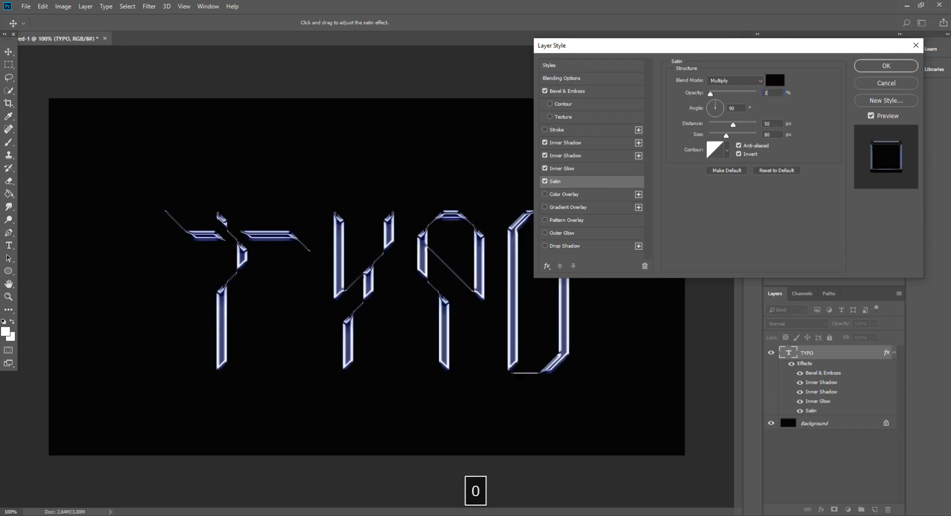
double_click(772, 124)
type("134")
double_click(777, 135)
type("32")
- Give the satin effect the twin-peaked ring contour and apply all the layer styles to the text
left_click(726, 150)
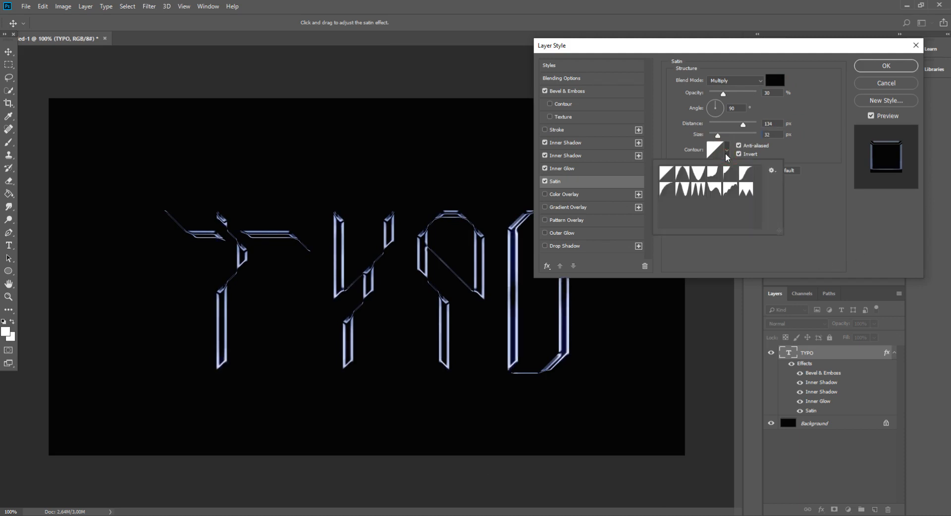
left_click(684, 194)
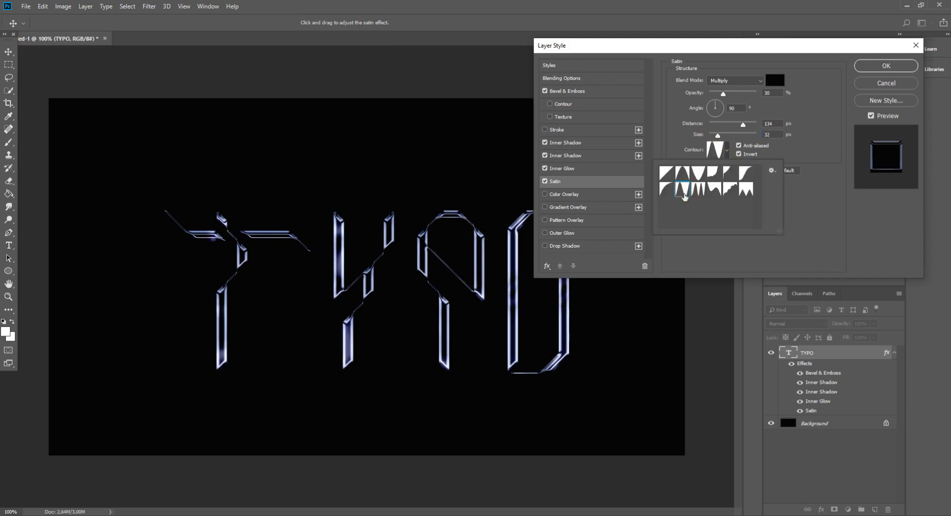
left_click(783, 225)
left_click(878, 65)
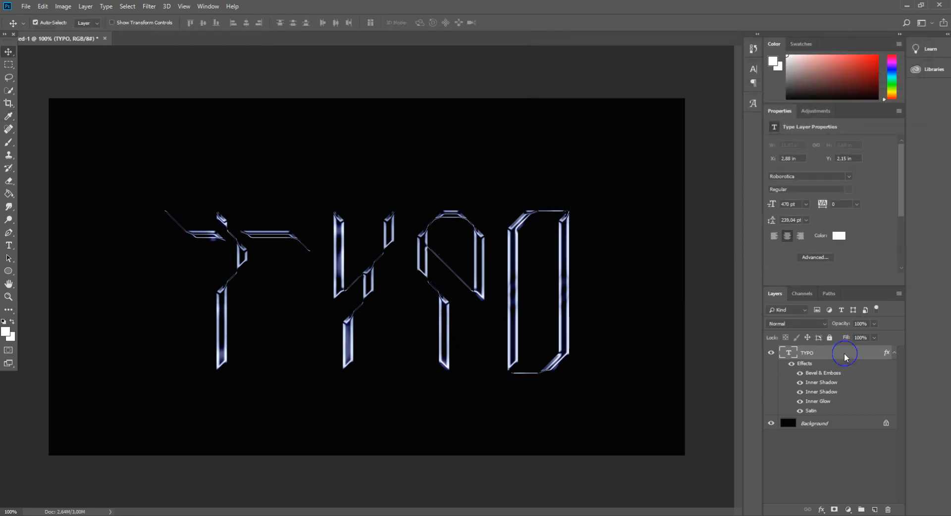
- Replace the word TYPO in the styled text layer with EASY and commit the edit
right_click(843, 353)
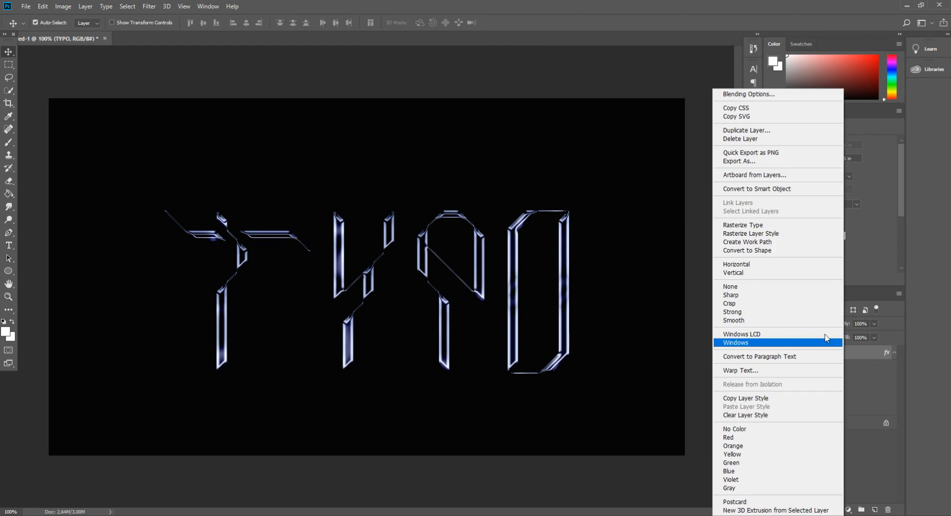
left_click(880, 354)
double_click(790, 352)
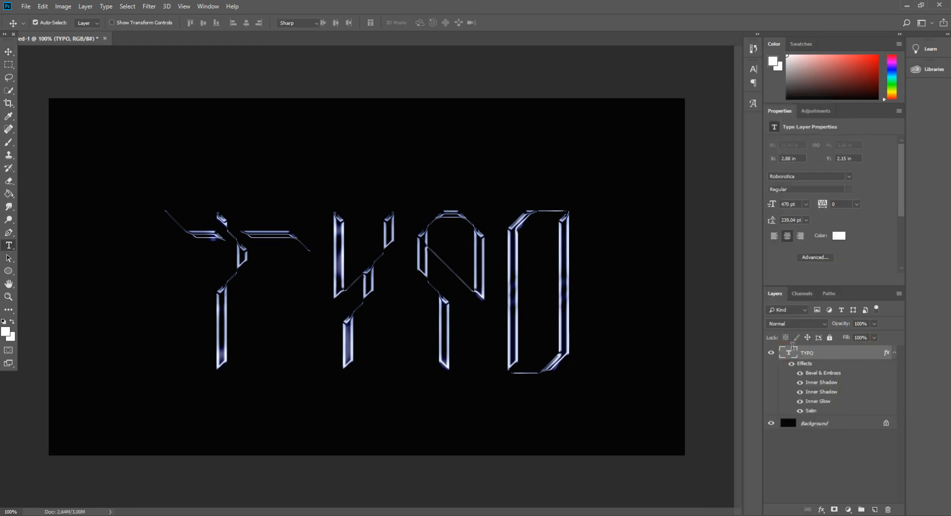
type("EAS")
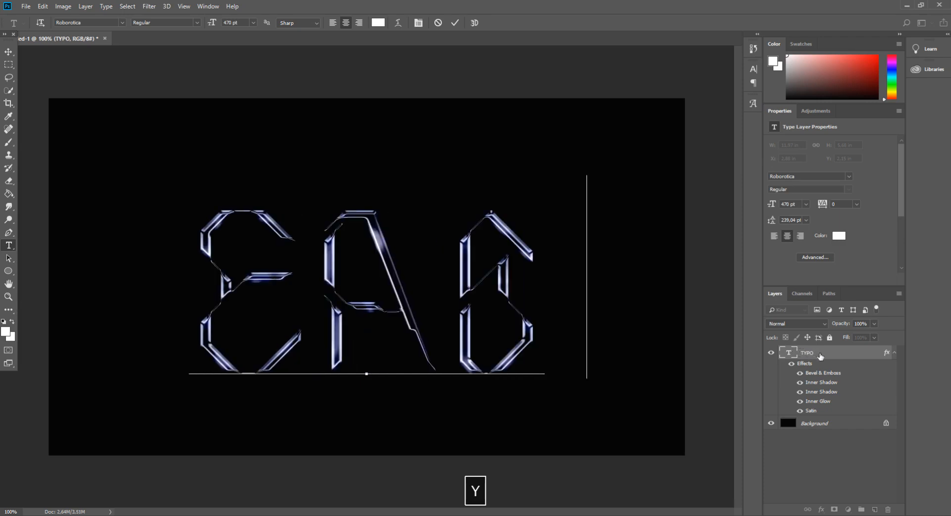
type("Y")
left_click(8, 52)
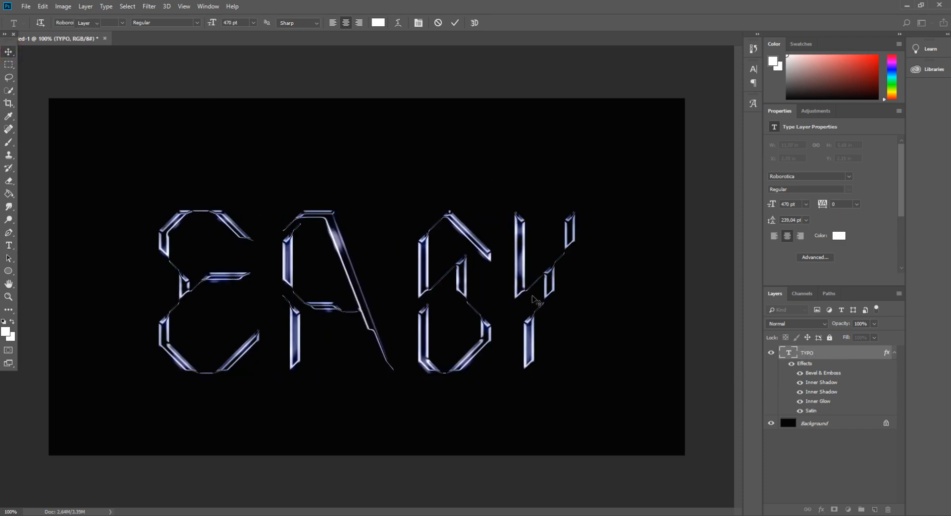
key("ctrl+t")
mouse_move(530, 304)
left_mouse_down()
mouse_move(534, 291)
mouse_move(535, 311)
left_mouse_up()
left_click(7, 50)
key("Return")
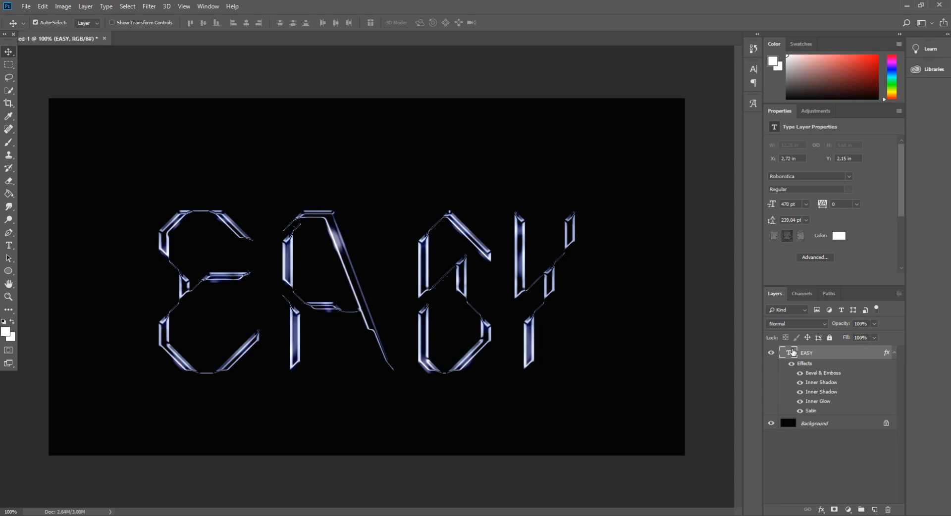
- Try the words ABCD and WRT in place of EASY in the styled text layer
double_click(793, 352)
type("ABC")
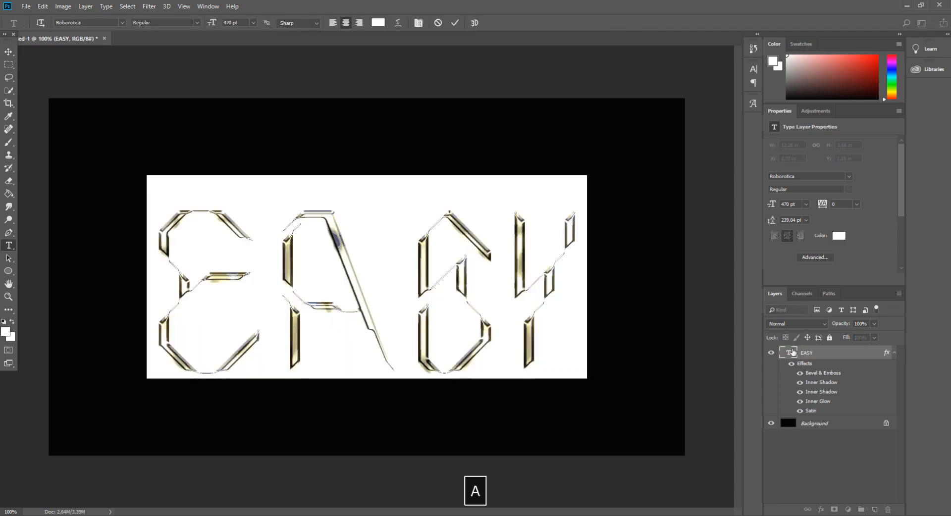
type("D")
key("ctrl+a")
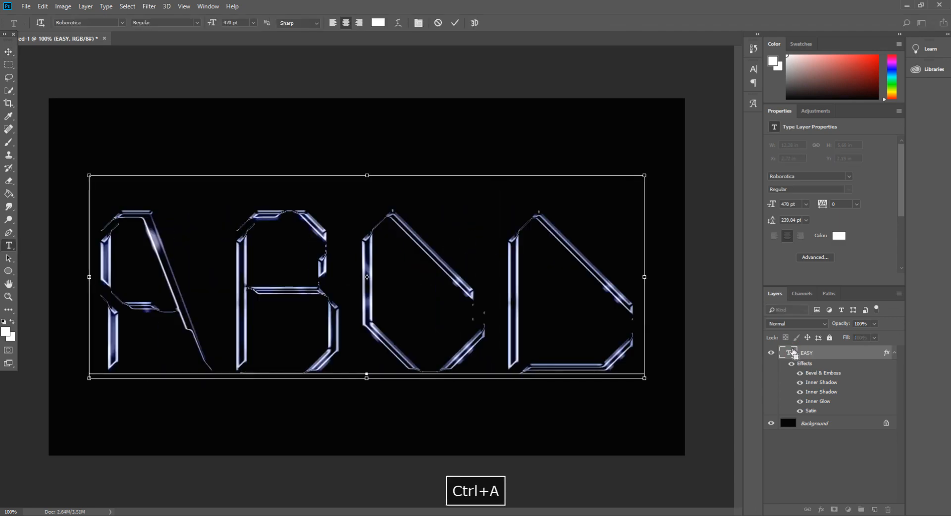
type("WR")
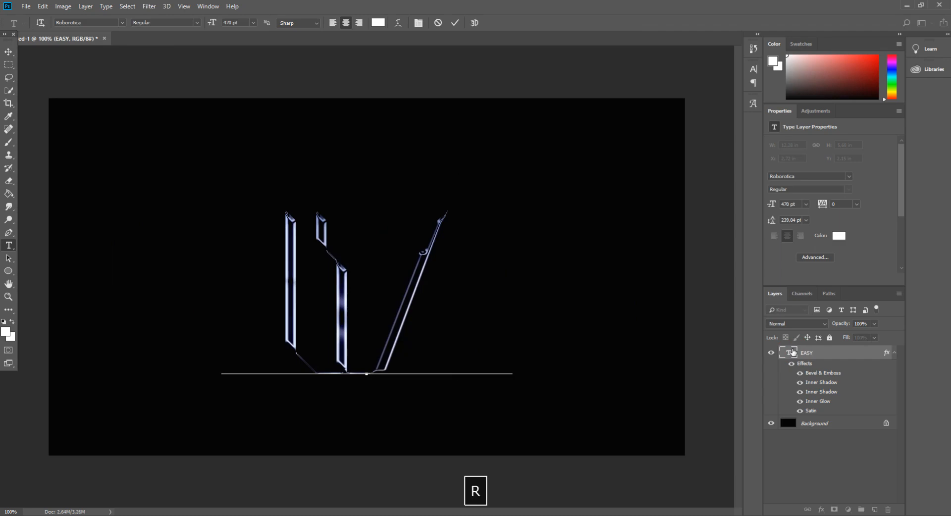
type("T")
- Restore the word EASY in the styled text layer and commit the edit
key("ctrl+a")
type("EASY")
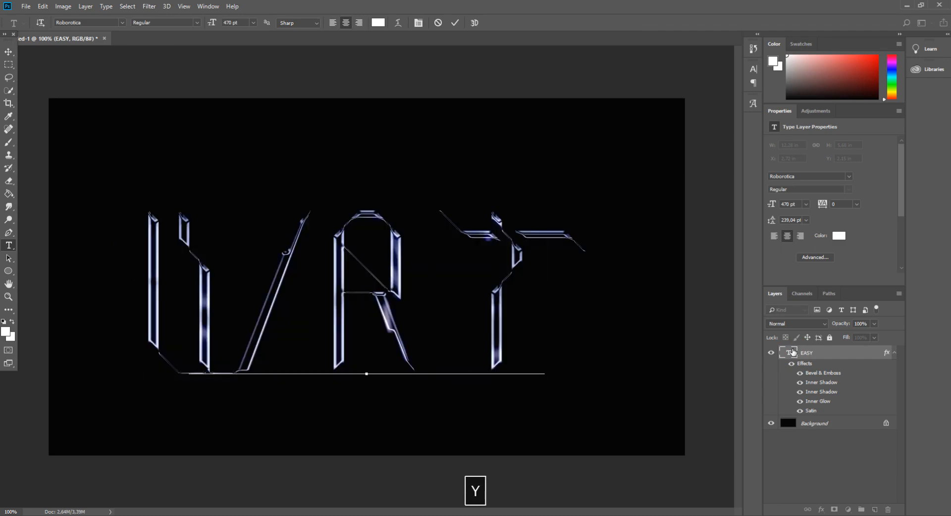
left_click(9, 52)
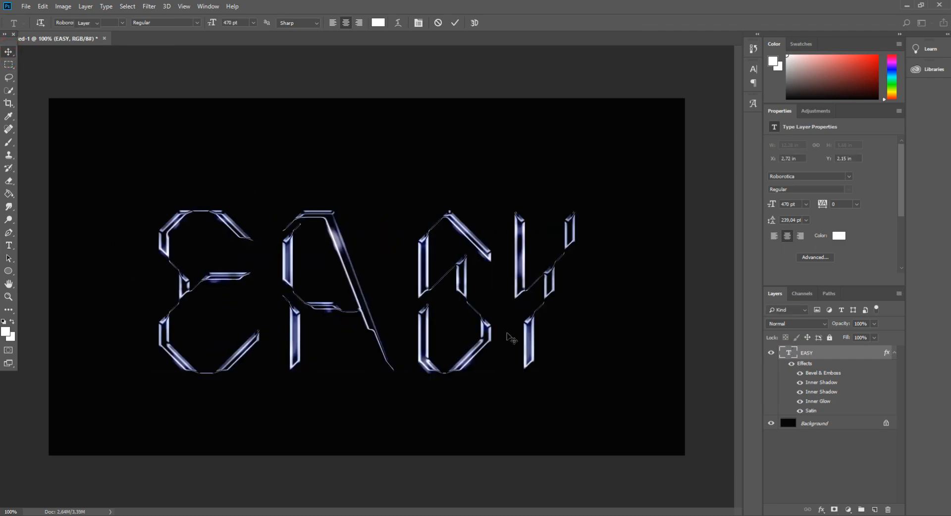
key("ctrl+t")
left_click_drag(498, 331, 501, 330)
left_click(8, 50)
key("Return")
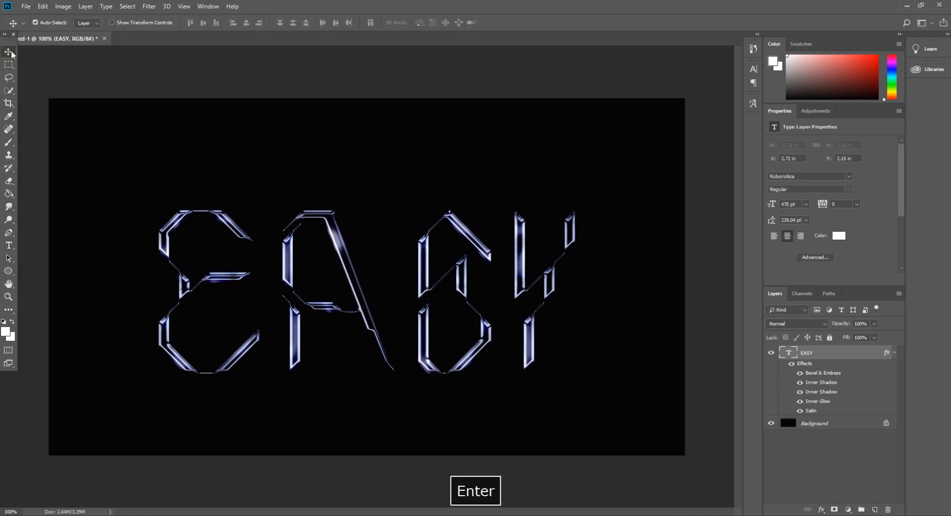
- Convert the EASY text layer to a smart object and clip a new Vibrance adjustment layer to it
right_click(803, 357)
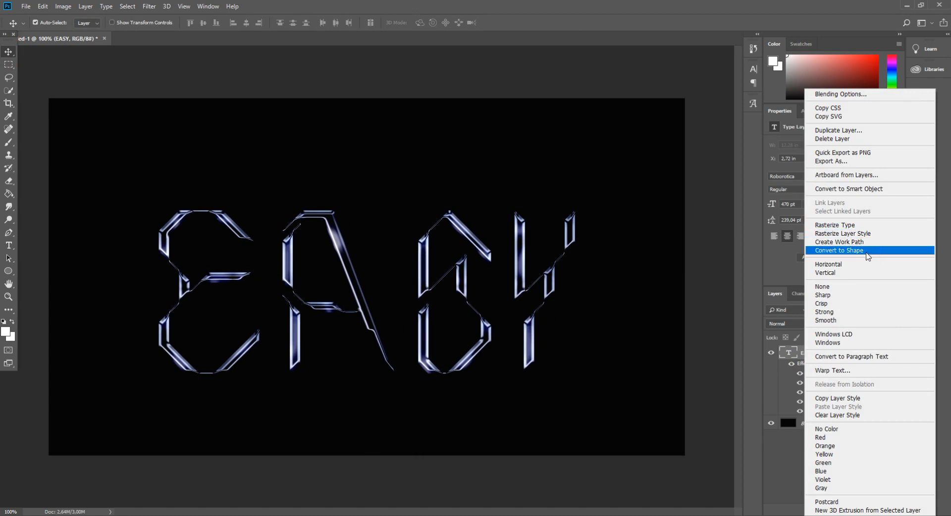
left_click(858, 192)
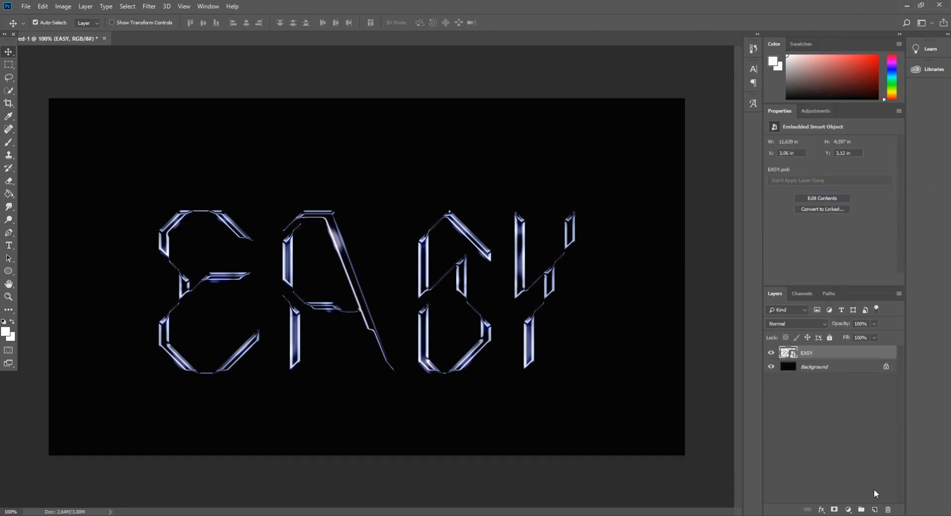
left_click(849, 510)
left_click(866, 404)
left_click(866, 358, "alt")
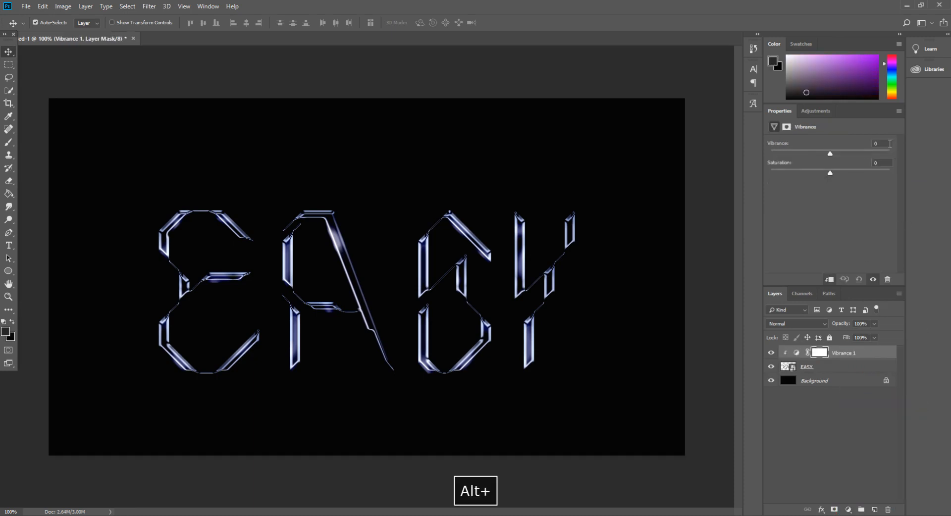
- Set the clipped adjustment layer's vibrance to 68 and its saturation to -1
left_click(890, 143)
type("100")
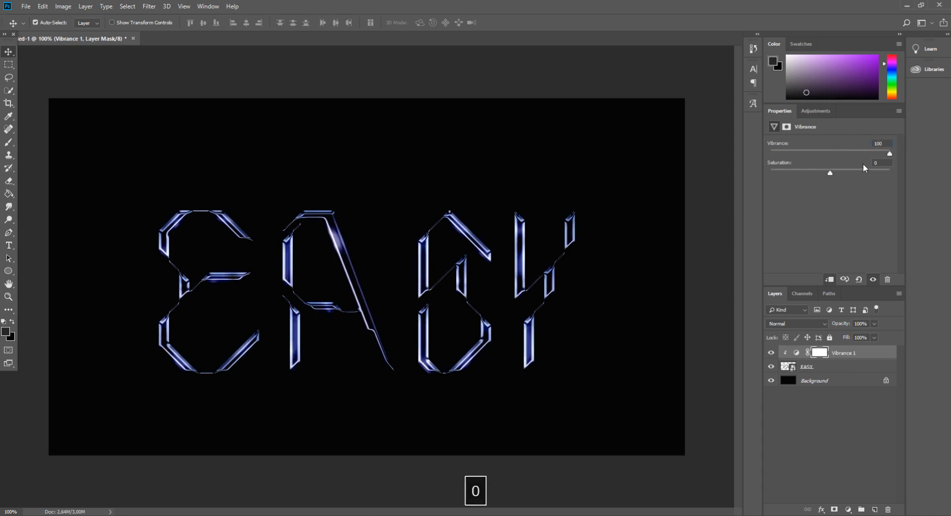
left_click_drag(883, 161, 864, 161)
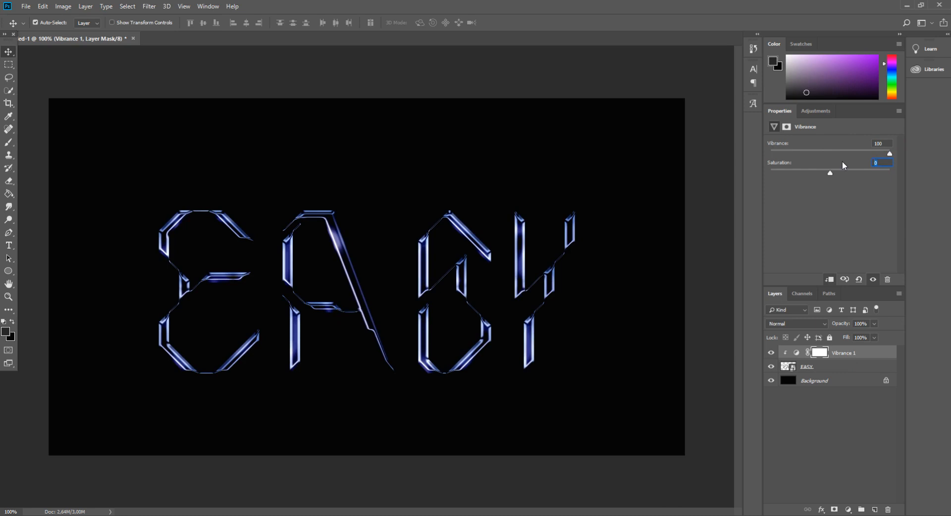
left_click(878, 143)
type("68")
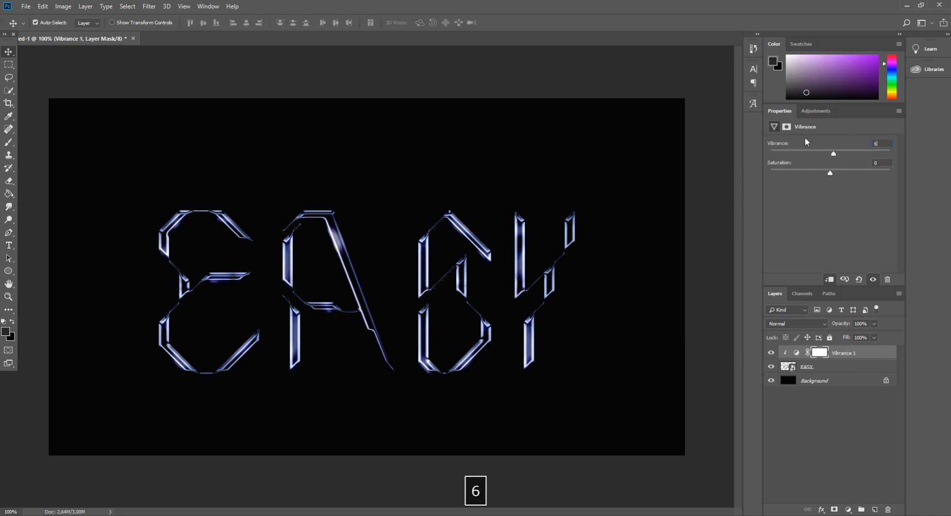
type("-1")
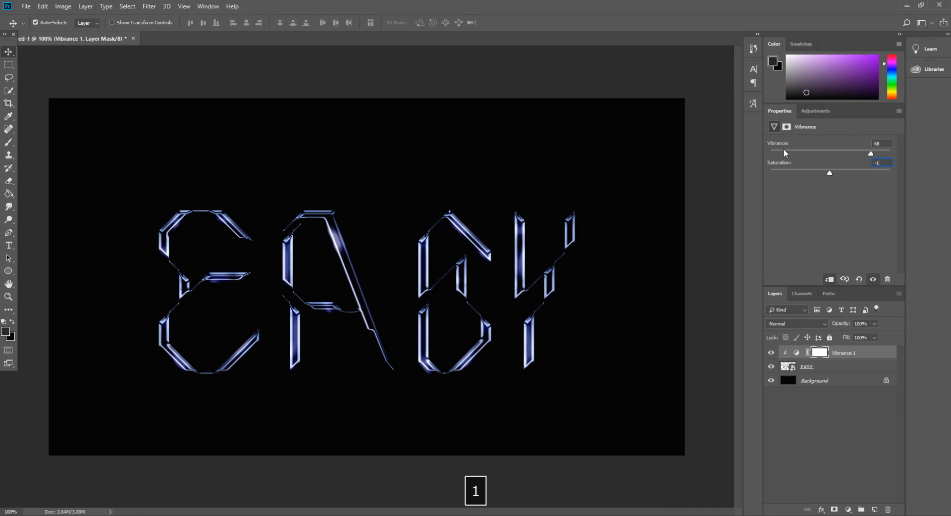
- Add a second Vibrance adjustment clipped to the EASY layer, with vibrance at +100 and saturation at -8
left_click(848, 510)
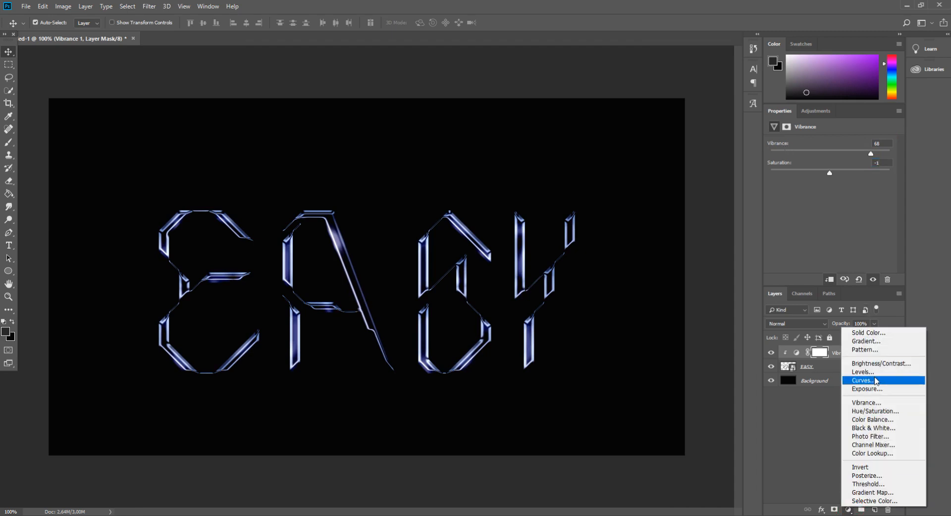
left_click(876, 402)
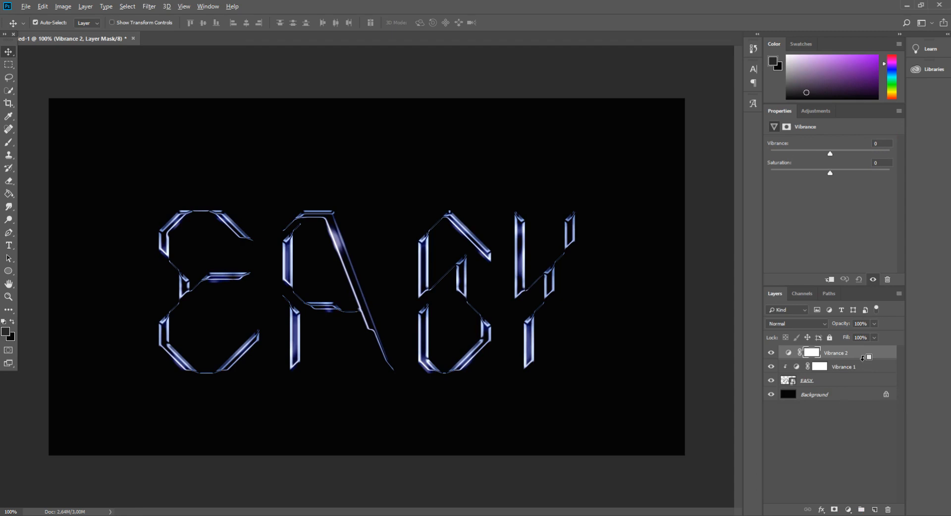
left_click(862, 359, "alt")
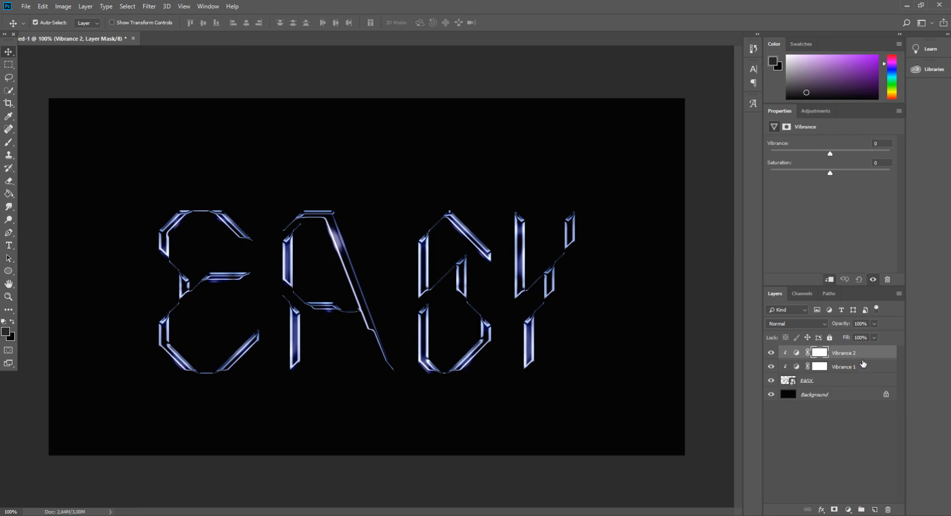
type("1000")
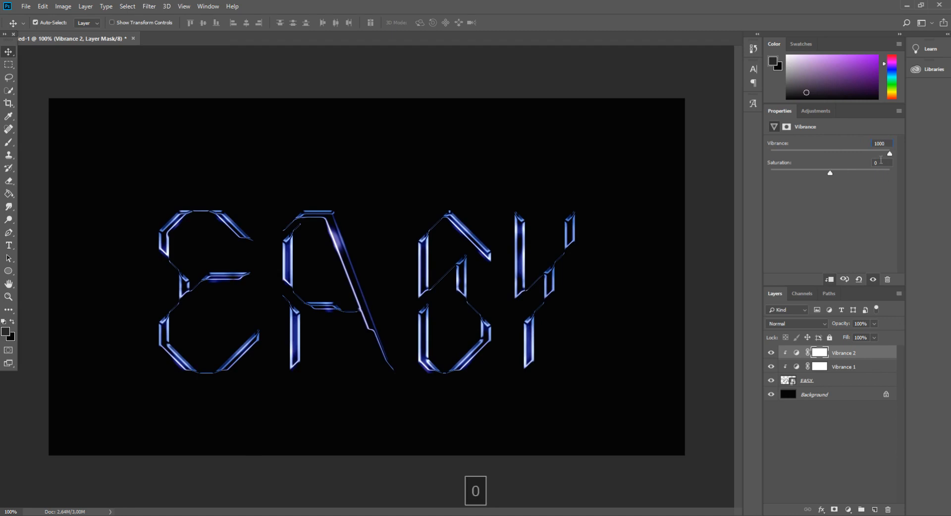
key("Return")
left_click(464, 193)
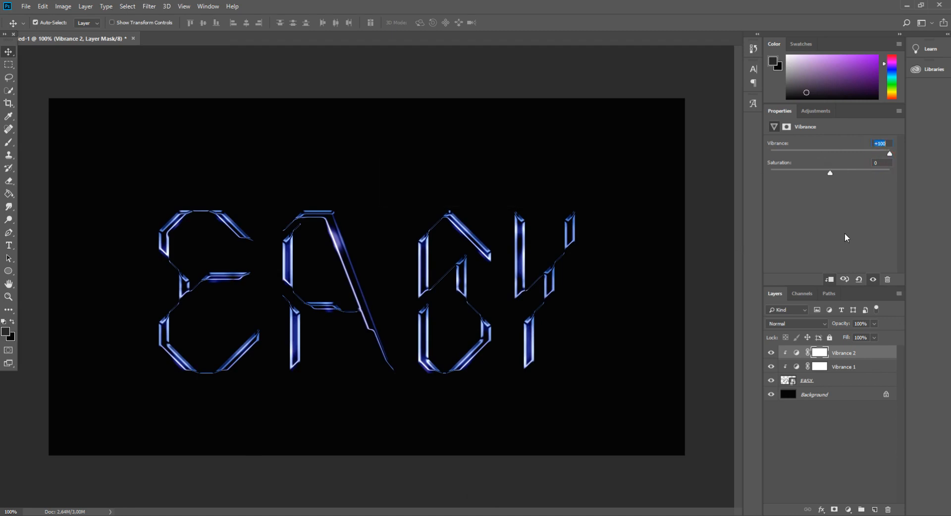
key("Tab")
type("-8")
- Add a Gradient Map adjustment layer above the vibrance layers, using the repeating blue and cyan stripe preset
left_click(847, 510)
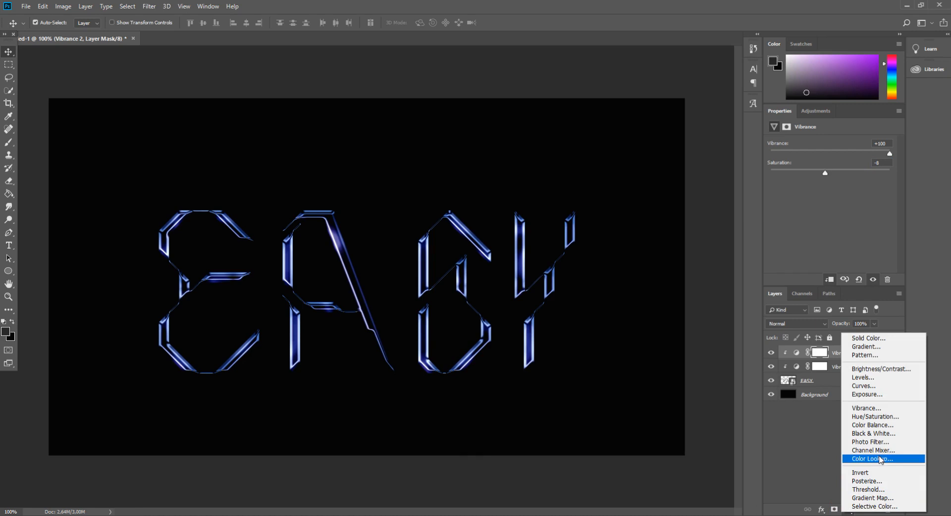
left_click(855, 480)
left_click(889, 147)
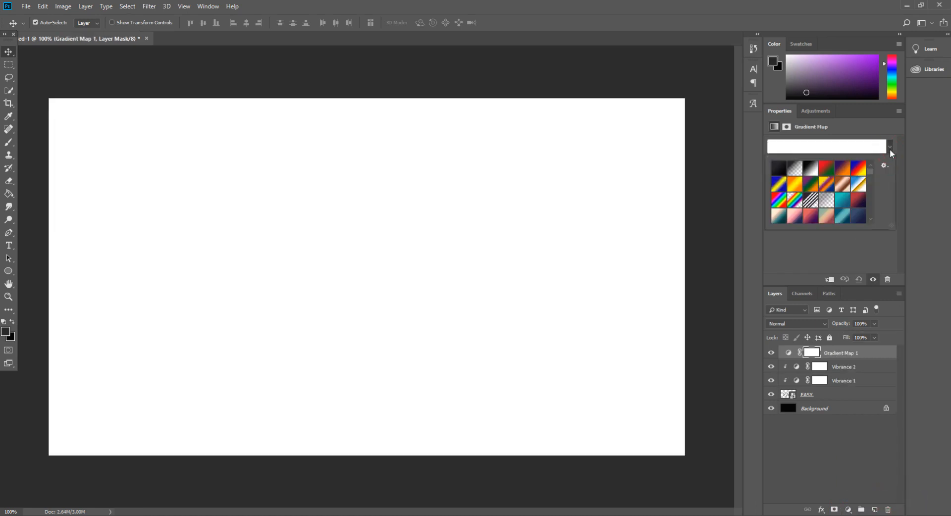
scroll(832, 218, "down", 4)
scroll(833, 219, "down", 3)
scroll(832, 218, "down", 7)
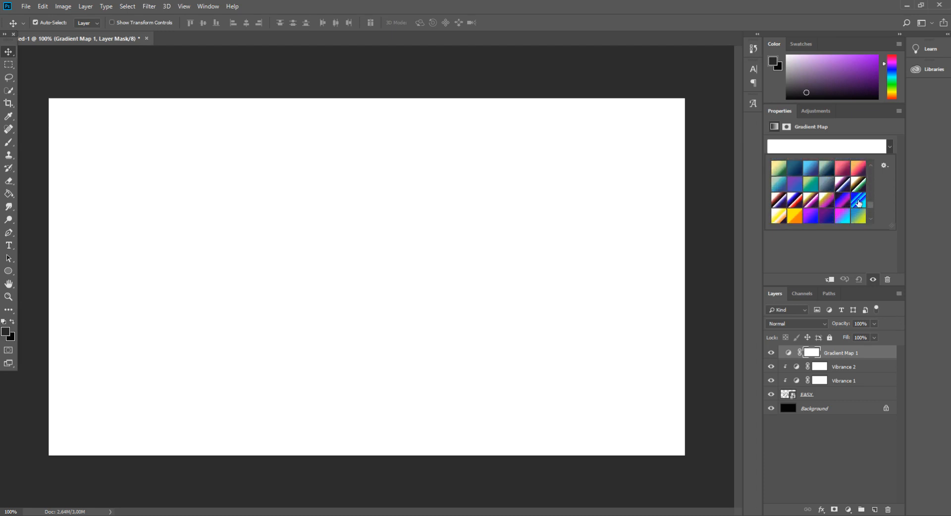
left_click(858, 203)
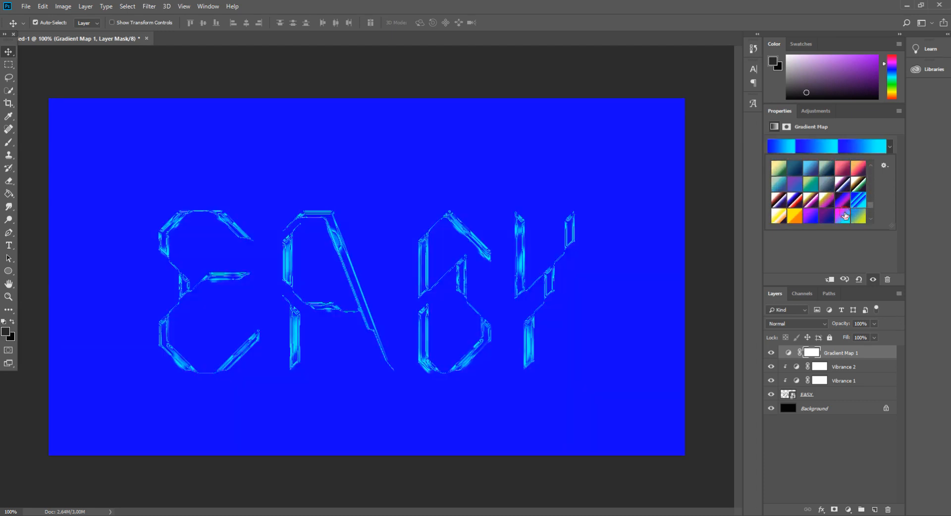
left_click(844, 214)
scroll(818, 208, "down", 2)
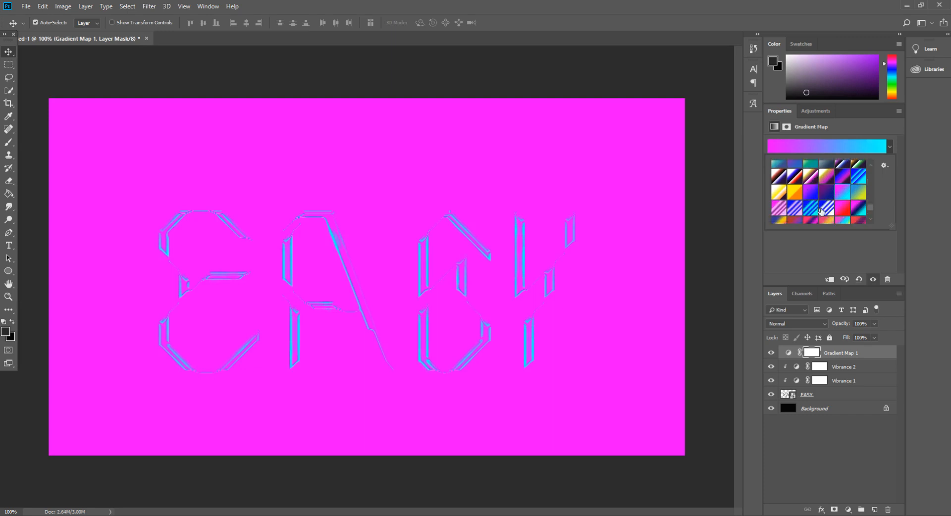
left_click(811, 208)
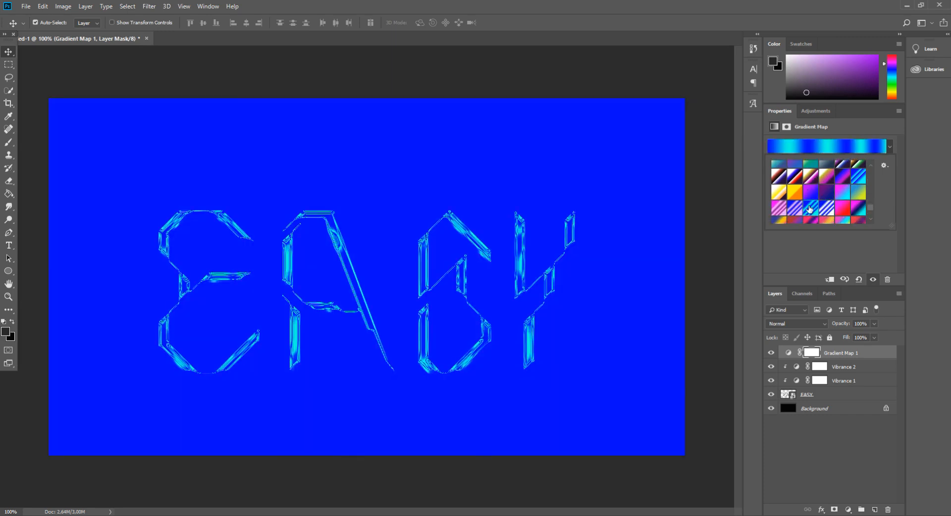
left_click(832, 213)
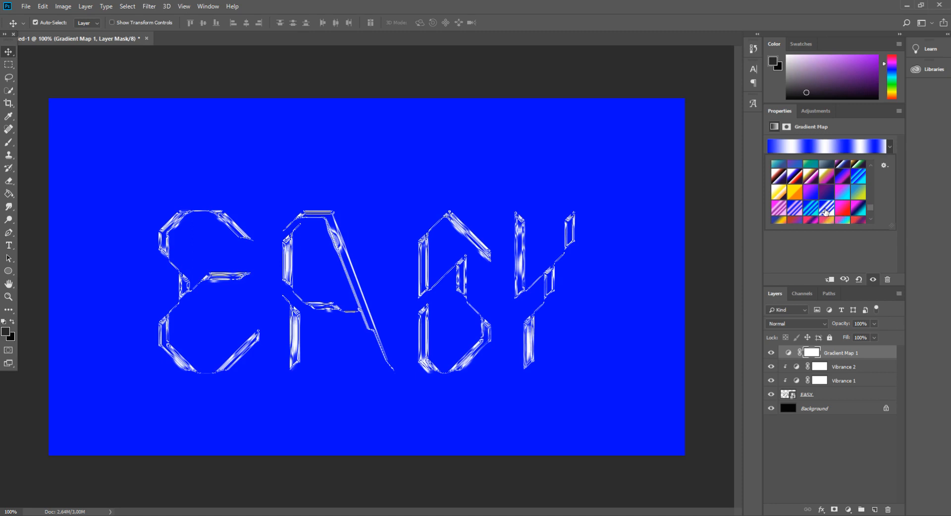
left_click(811, 210)
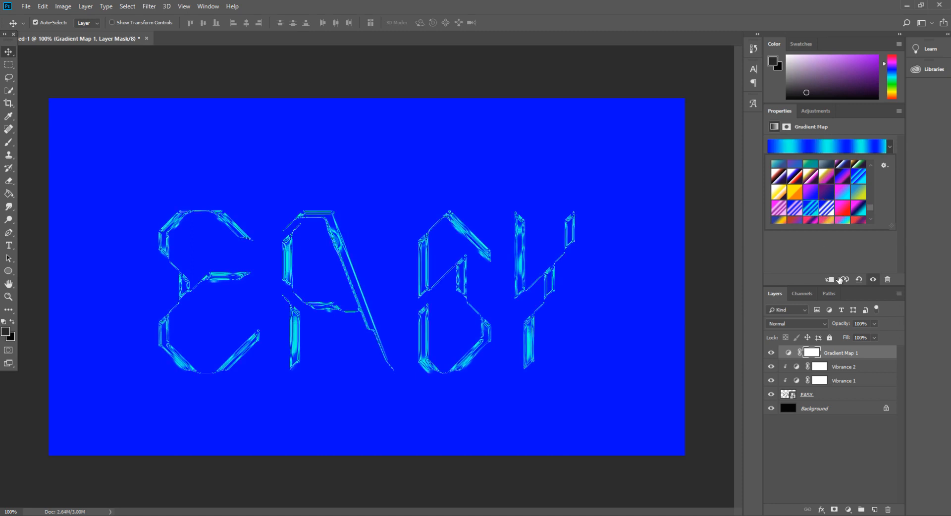
- Clip the gradient map to the EASY layer and set its blend mode to Overlay
left_click(854, 359, "alt")
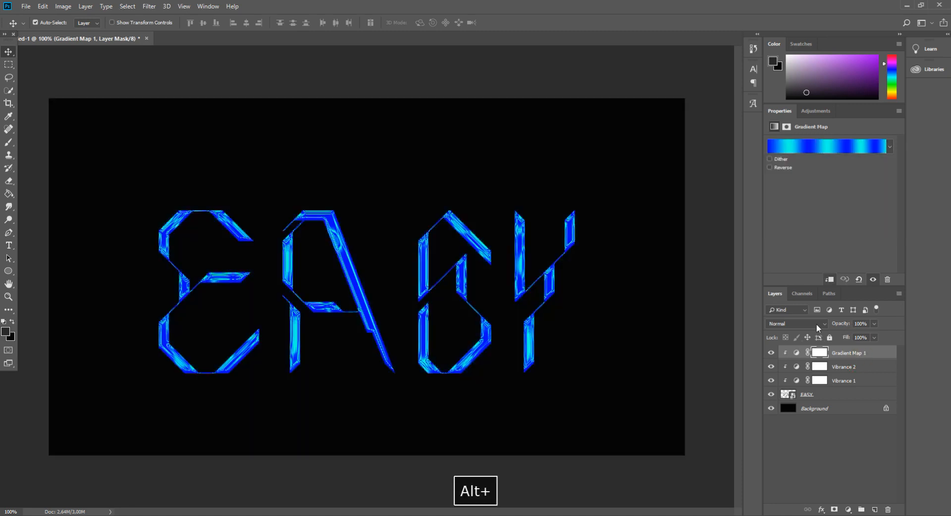
left_click(825, 325)
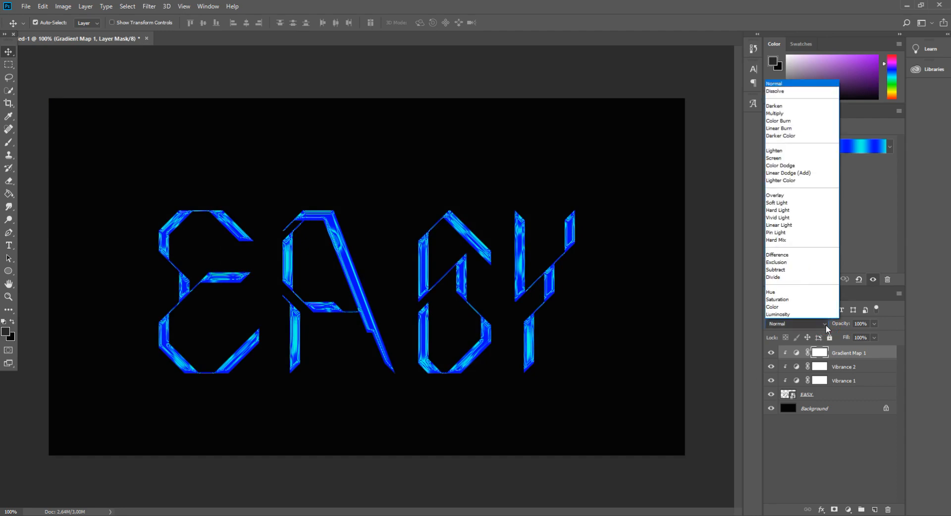
left_click(790, 196)
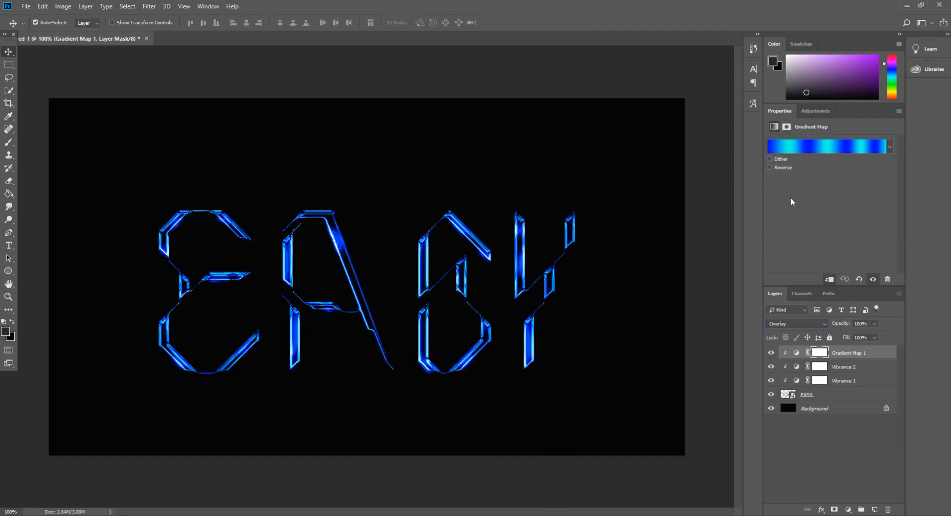
key("ctrl+plus")
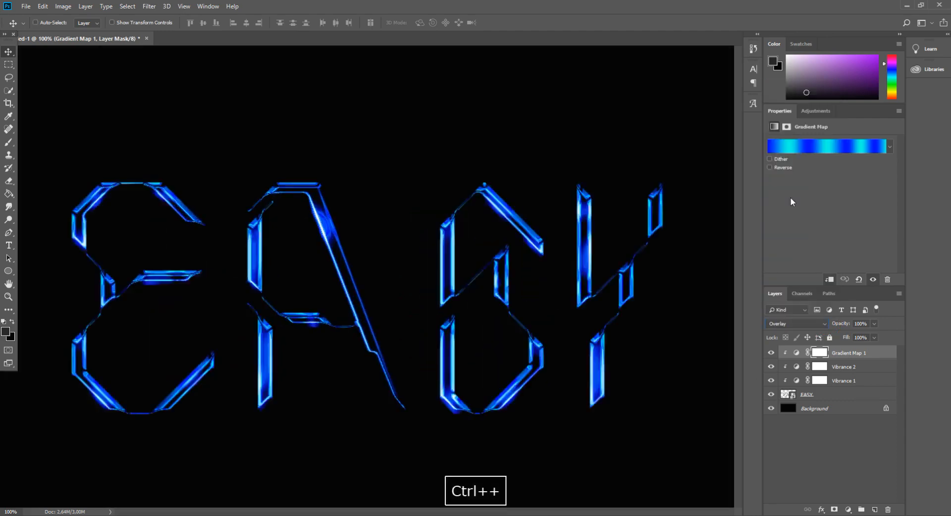
key("ctrl+minus")
key("ctrl+plus")
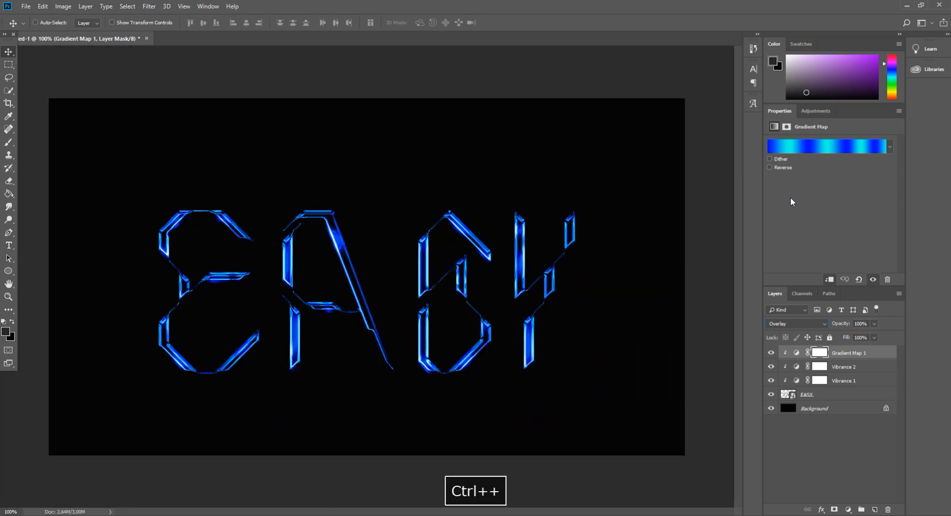
- Switch the gradient map to the Stroke Blue Pink preset with repeating blue and pink stripes
left_click(890, 147)
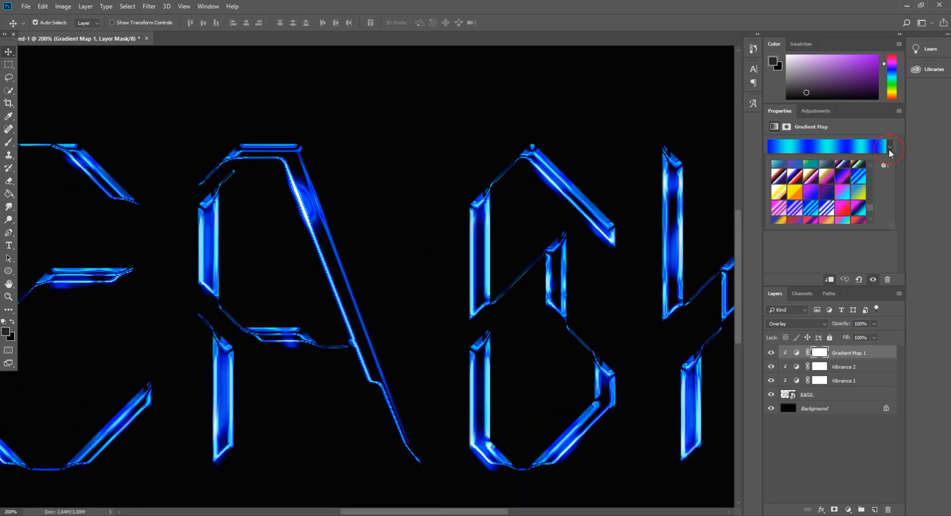
left_click(793, 212)
left_click(813, 212)
left_click(779, 210)
left_click(795, 213)
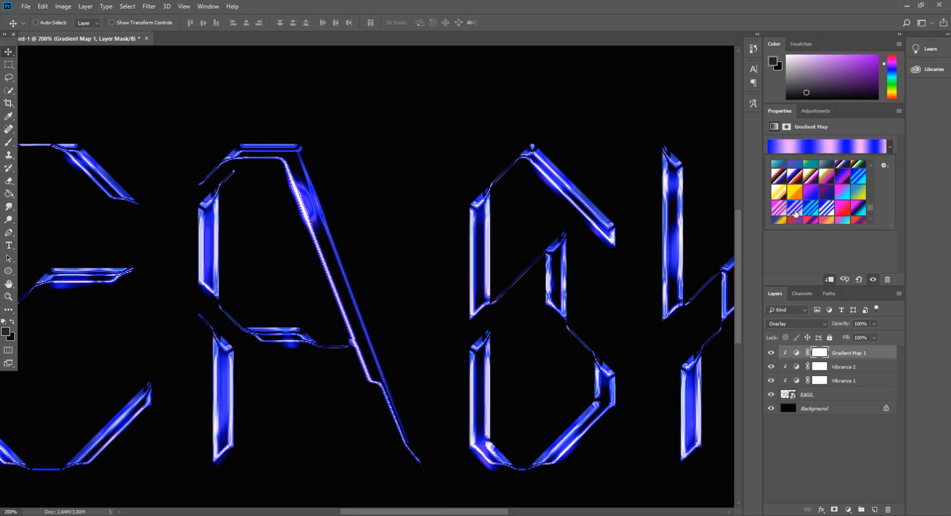
key("ctrl+minus")
key("ctrl+minus")
key("ctrl+plus")
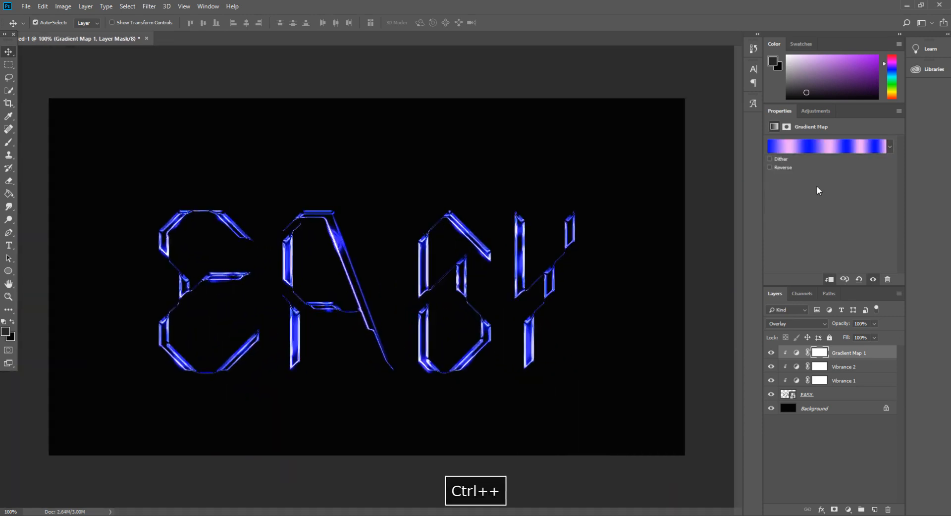
- Open the gradient map's gradient for editing and set its first stop to colour 0000ff at location 0%
left_click(863, 147)
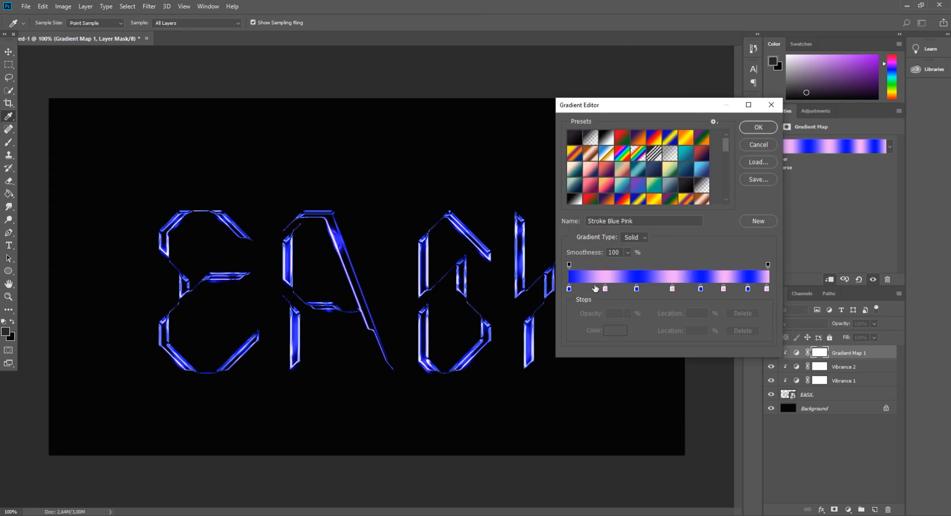
left_click(569, 290)
left_click(616, 330)
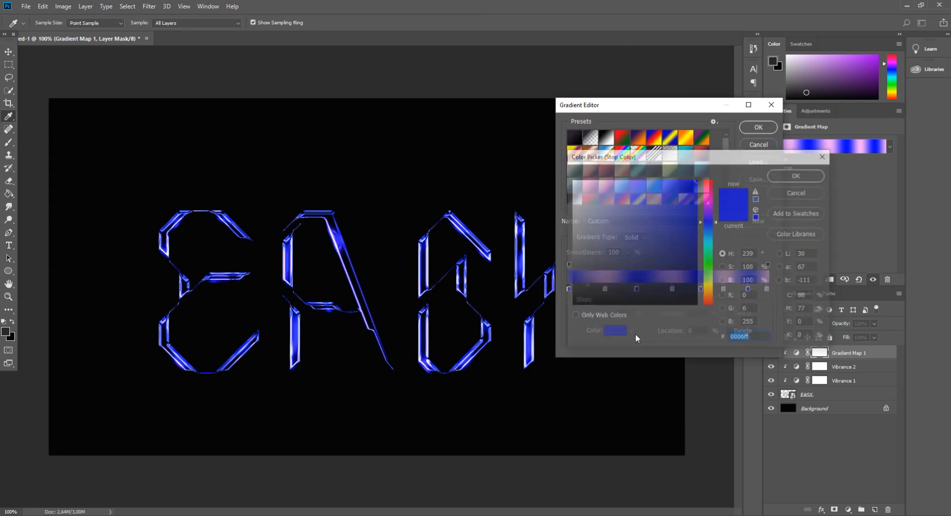
left_click(747, 339)
key("ctrl+a")
type("000")
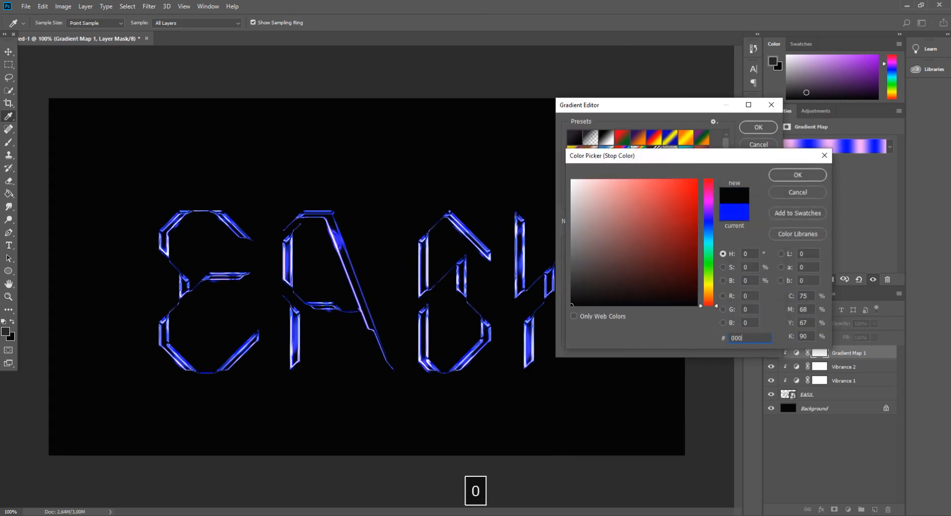
type("0ff")
key("Return")
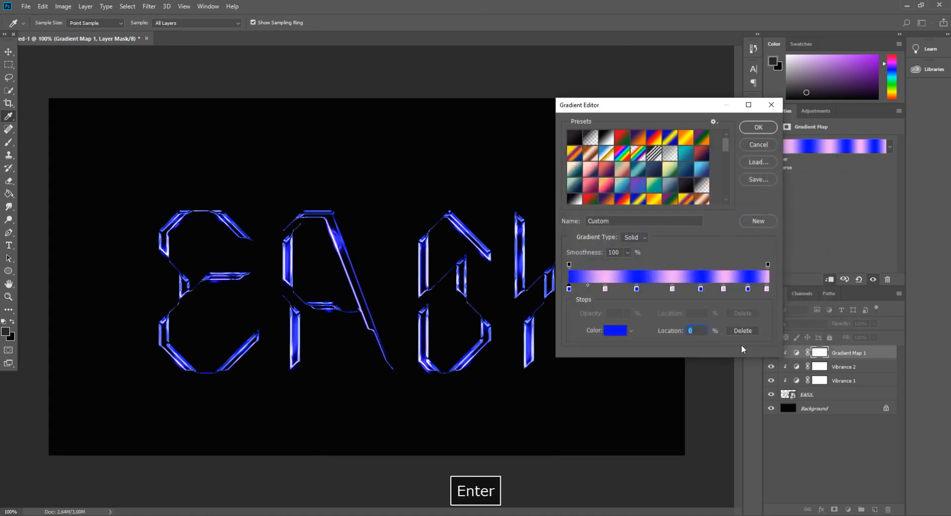
type("0")
- Set the gradient's second stop to pink F2AAF5 at location 18%
left_click(605, 289)
left_click(615, 330)
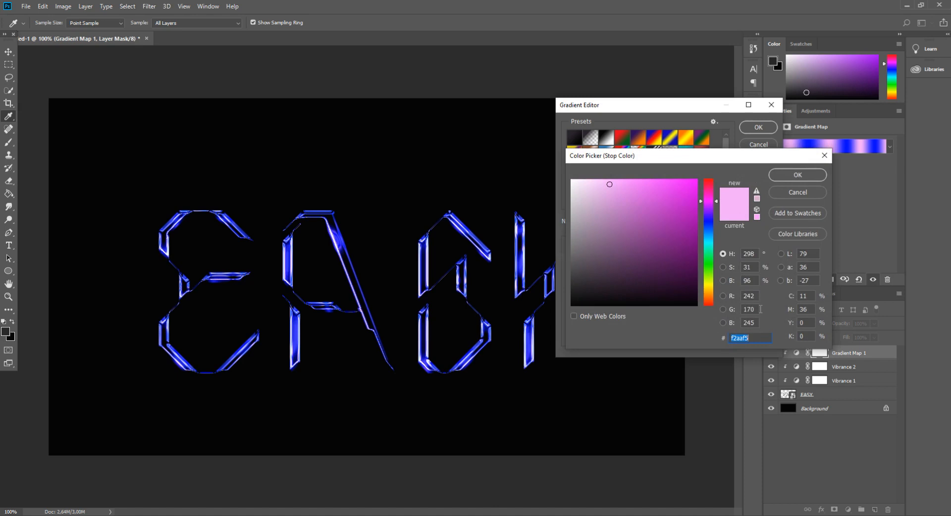
type("F2")
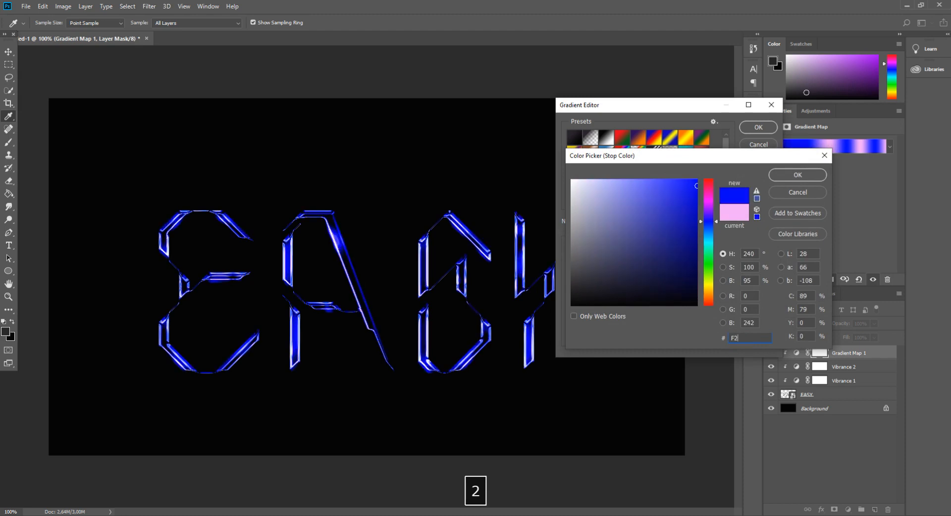
type("AAF5")
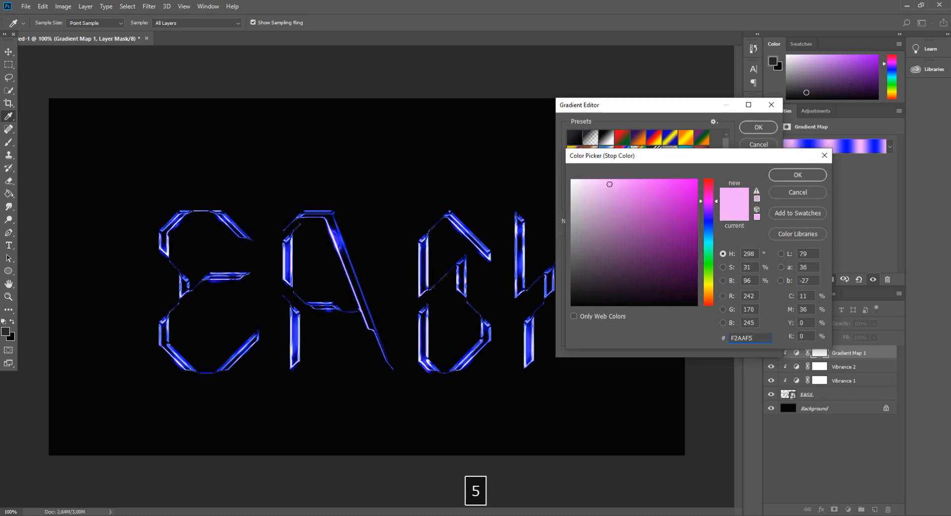
key("Return")
type("18")
- Check the settings of each remaining gradient stop in turn and accept the gradient
left_click(635, 288)
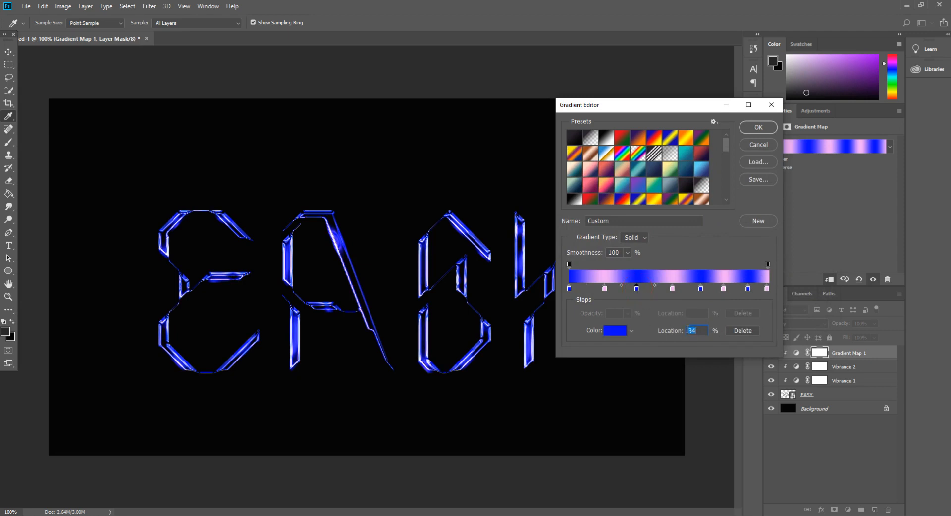
left_click(672, 290)
left_click(701, 289)
left_click(724, 289)
left_click(748, 289)
left_click(767, 289)
left_click(758, 127)
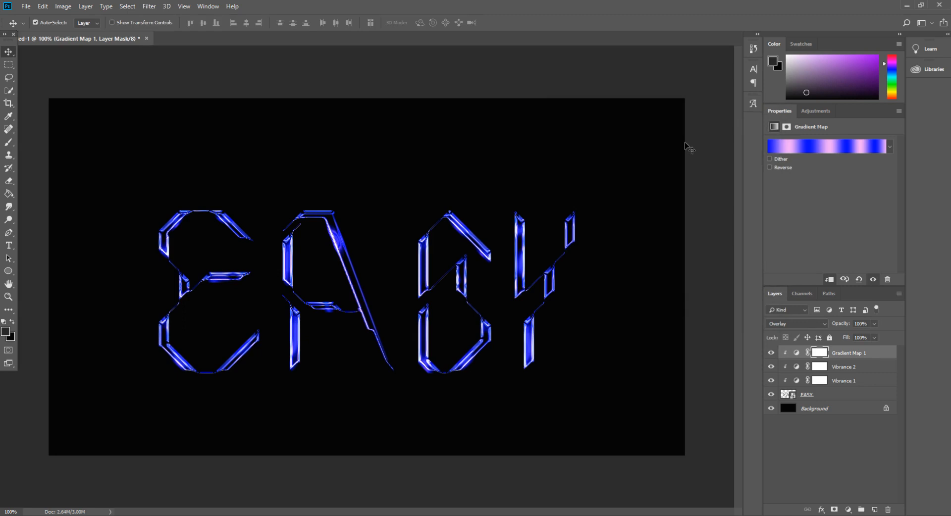
- Add a Brightness/Contrast adjustment clipped to the EASY layer, with brightness at 90 and contrast at -2
left_click(847, 510)
left_click(887, 368)
left_click(859, 356, "alt")
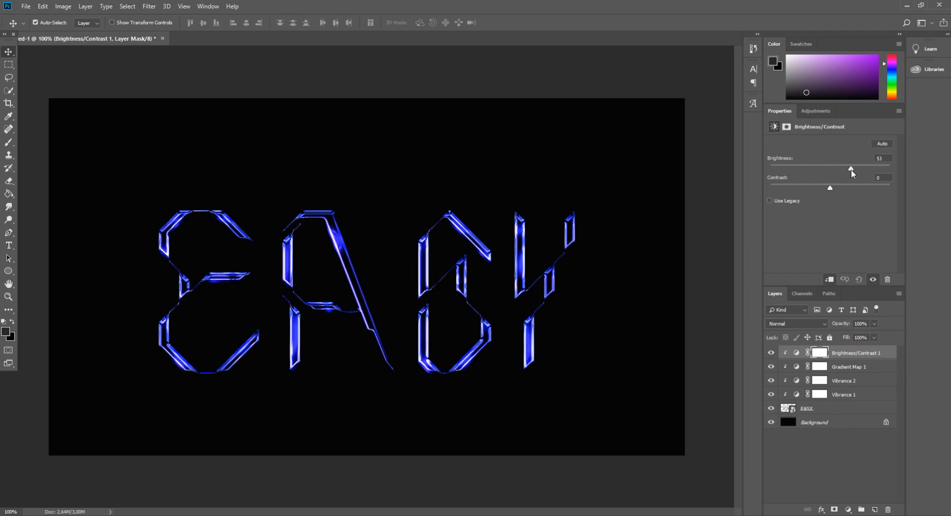
left_click_drag(851, 170, 864, 169)
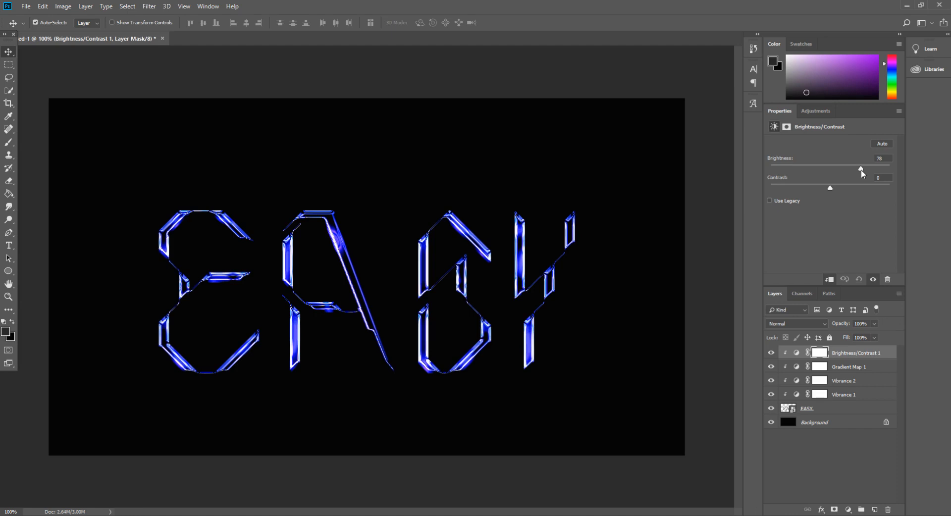
left_click_drag(866, 170, 866, 170)
left_click_drag(829, 188, 827, 187)
key("ctrl")
- Add a Levels adjustment above Brightness/Contrast, set its midtones to 0.85, and clip it to the EASY layer
left_click(848, 508)
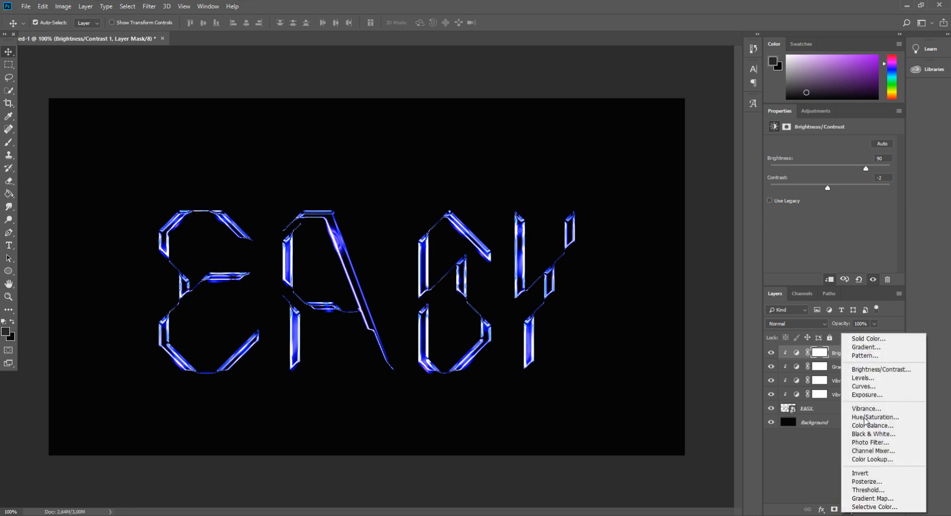
left_click(870, 378)
left_click_drag(836, 214, 843, 214)
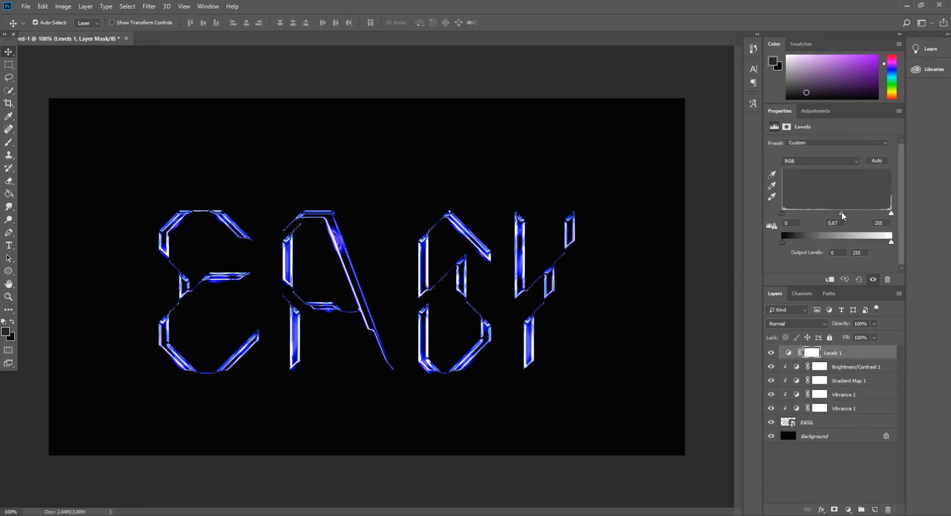
mouse_move(841, 212)
left_mouse_down()
mouse_move(831, 211)
mouse_move(842, 213)
left_mouse_up()
left_click(849, 509)
left_click(830, 352)
left_click(856, 357, "alt")
- Add an Exposure adjustment clipped to the EASY layer, with exposure at +0.06 and gamma correction at 1.04
left_click(848, 509)
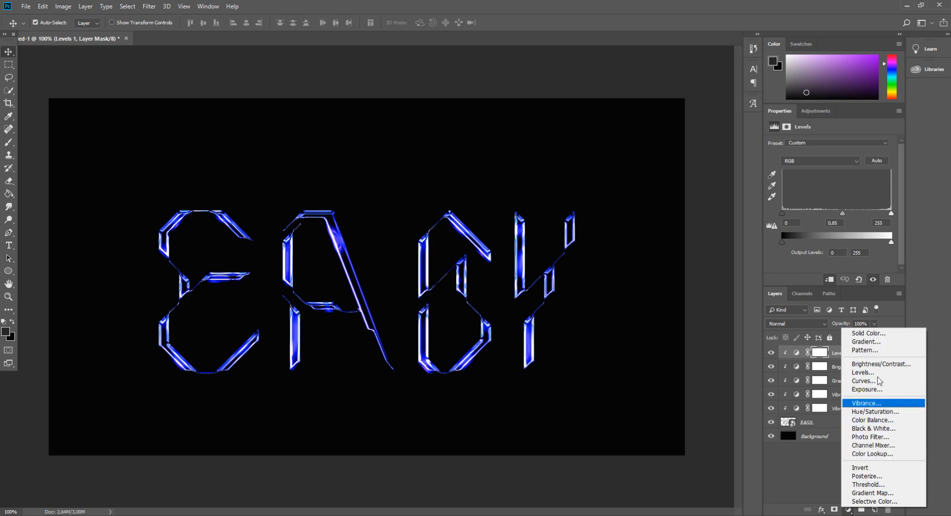
left_click(883, 391)
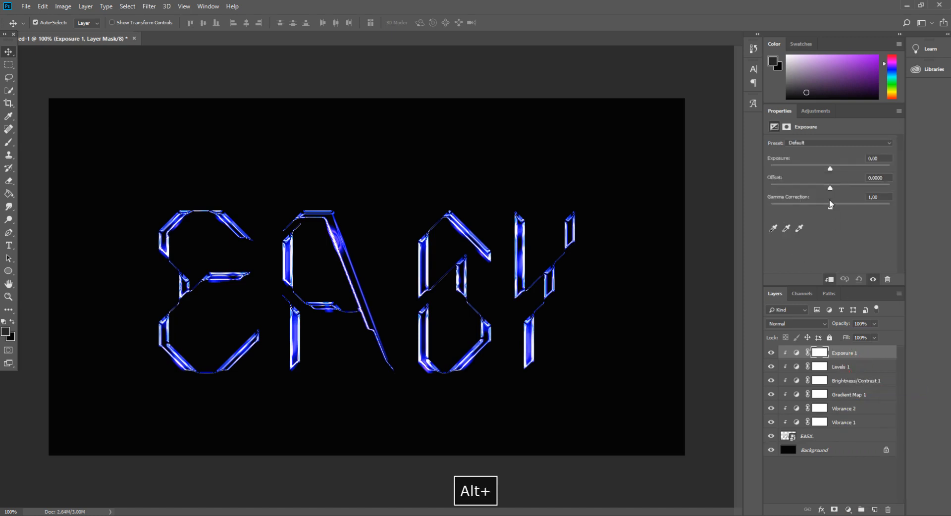
left_click_drag(830, 167, 825, 208)
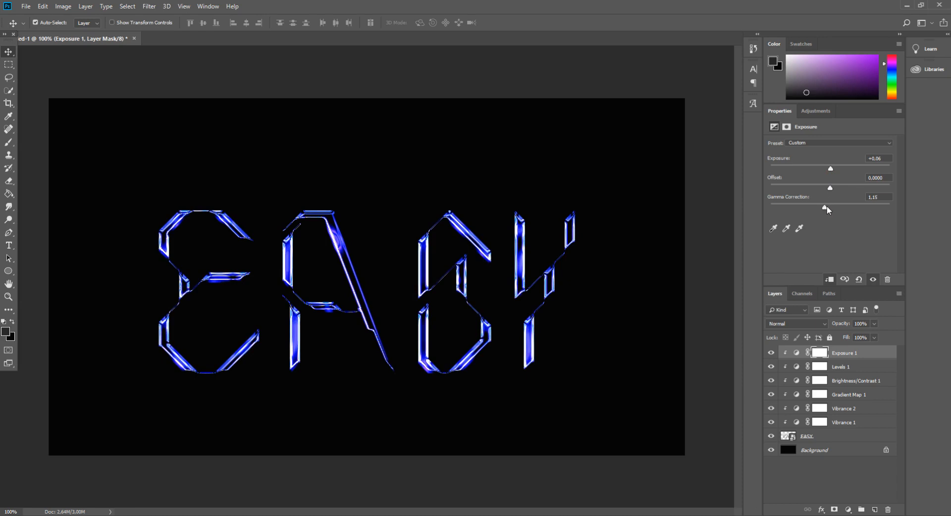
left_click(848, 510)
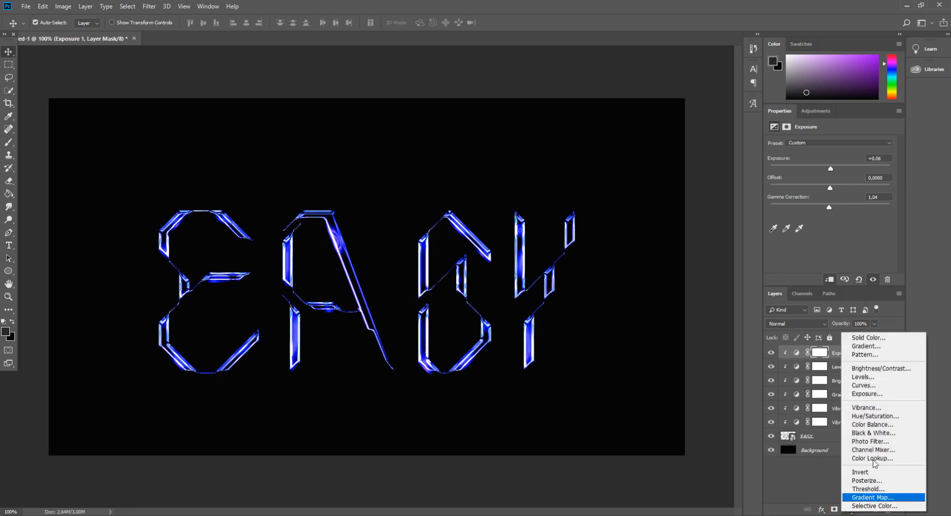
left_click(874, 450)
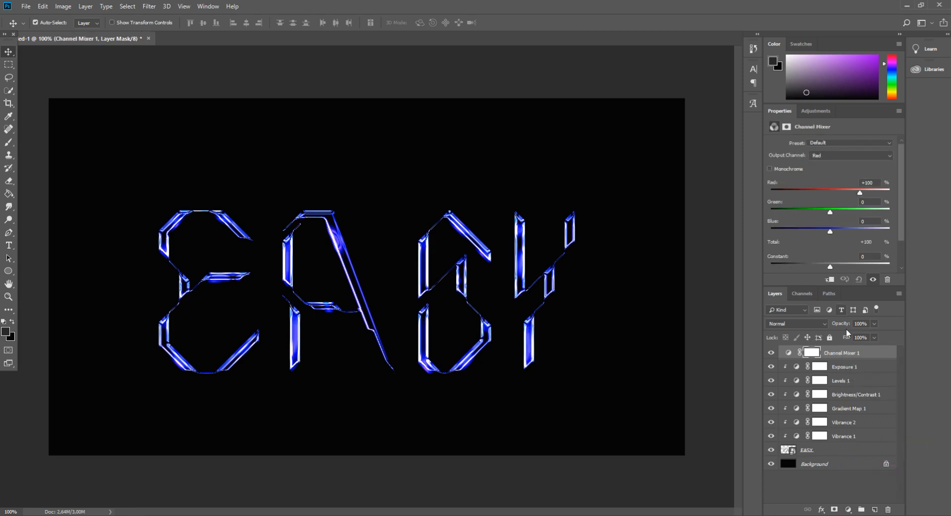
left_click(887, 510)
key("Return")
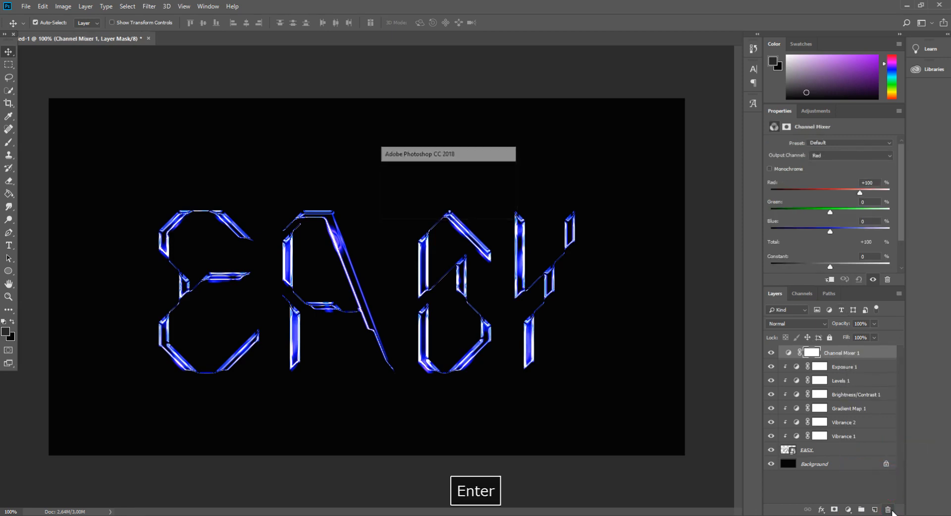
- Add a Hue/Saturation adjustment clipped to the EASY layer and shift the hue of the Blues slightly toward purple
left_click(848, 509)
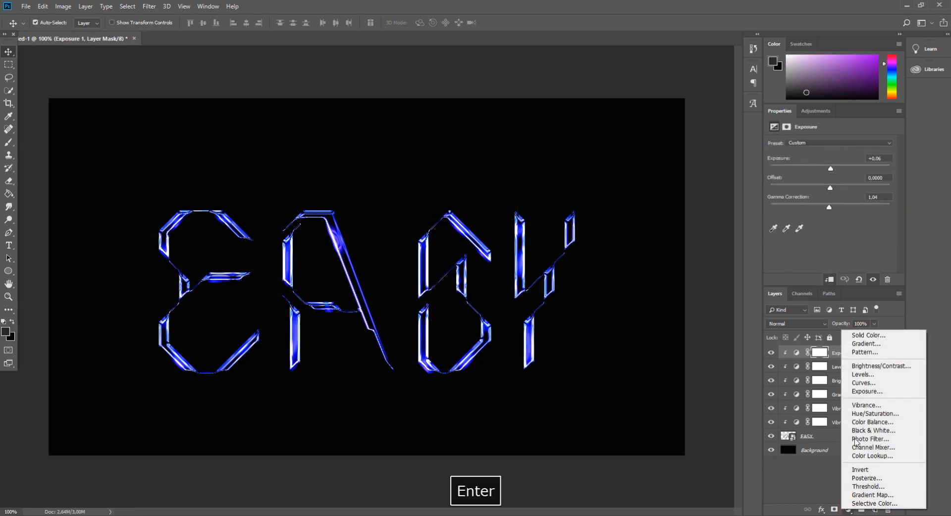
left_click(878, 414)
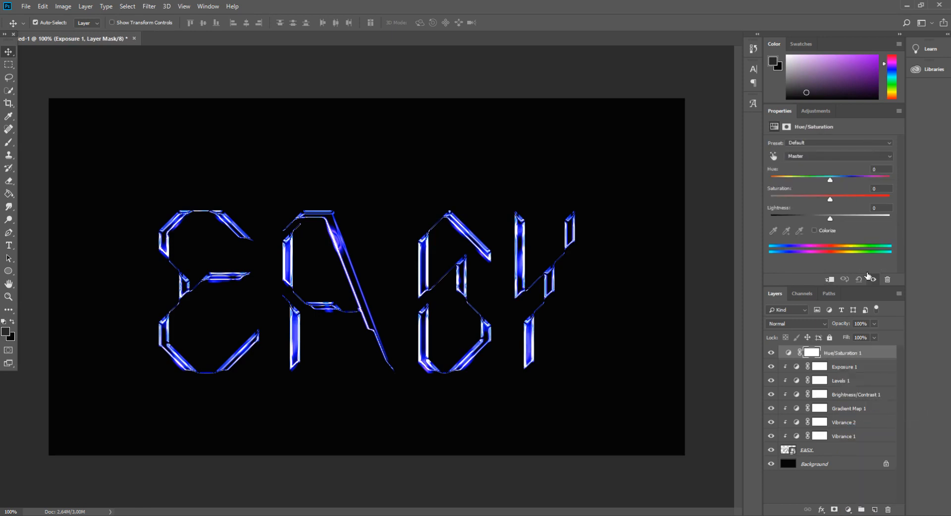
left_click(856, 358, "alt")
left_click(818, 157)
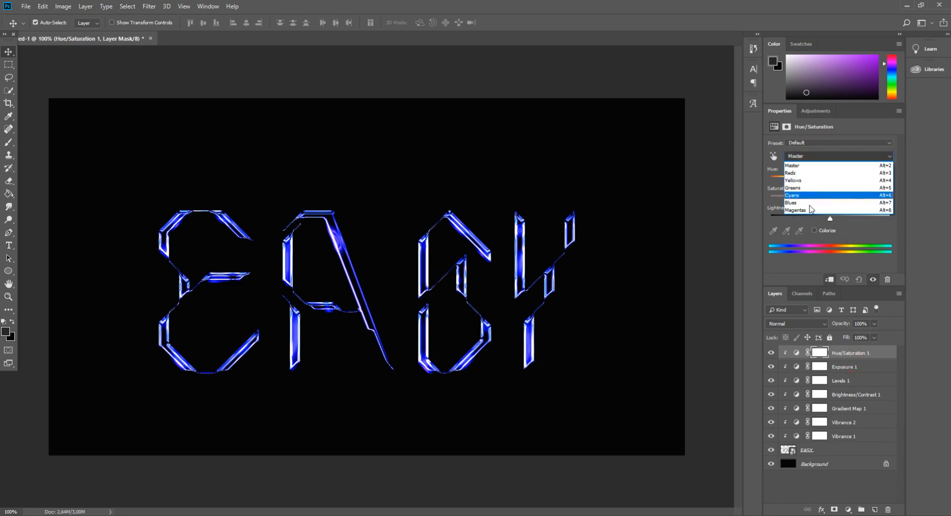
left_click(809, 203)
left_click_drag(830, 182, 833, 183)
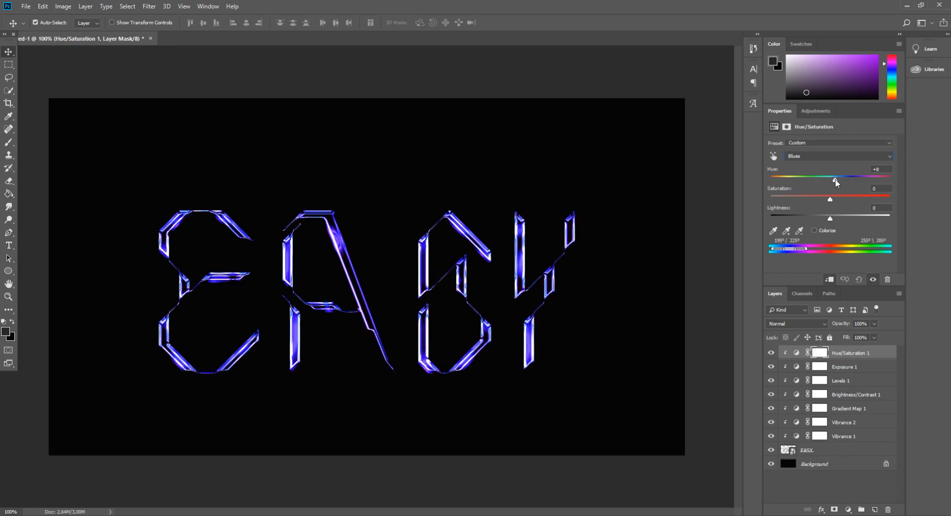
left_click_drag(831, 198, 833, 217)
key("ctrl+minus")
key("ctrl+minus")
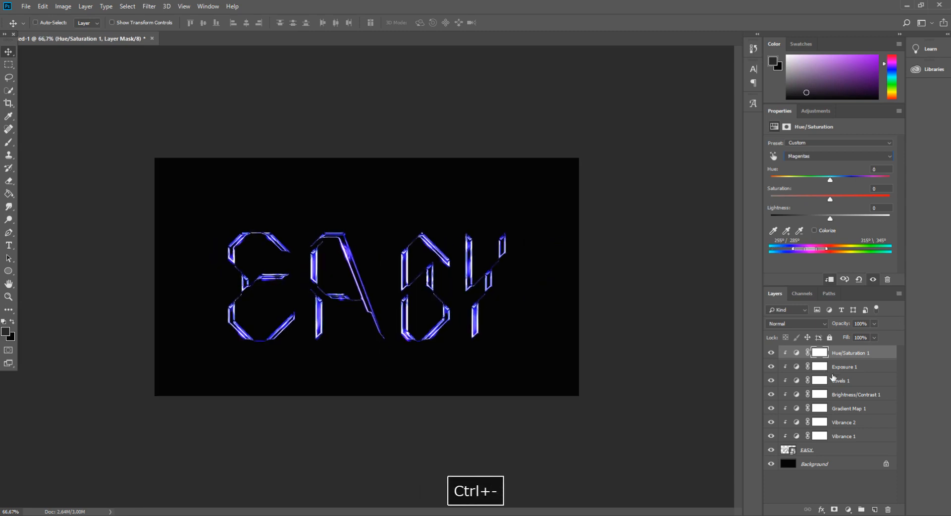
key("ctrl+minus")
key("ctrl+plus")
key("ctrl+plus")
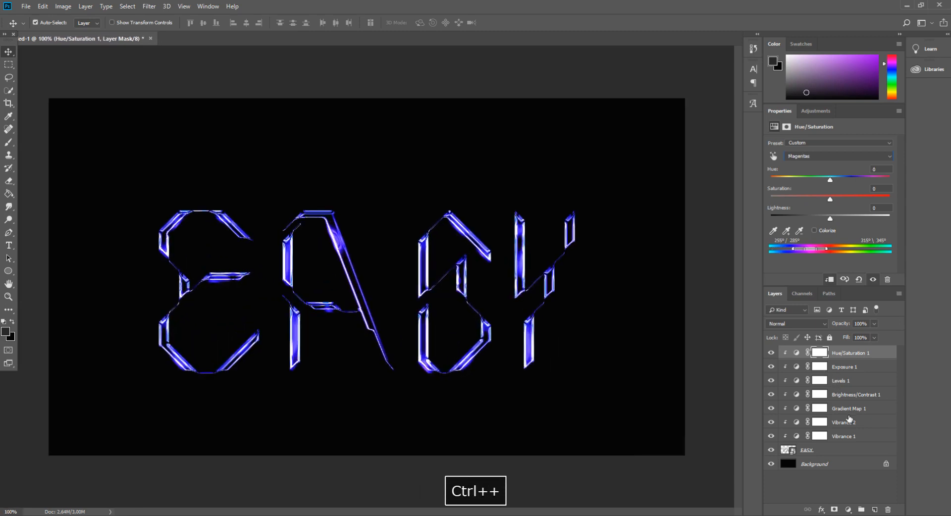
left_click(835, 448)
key("ctrl+t")
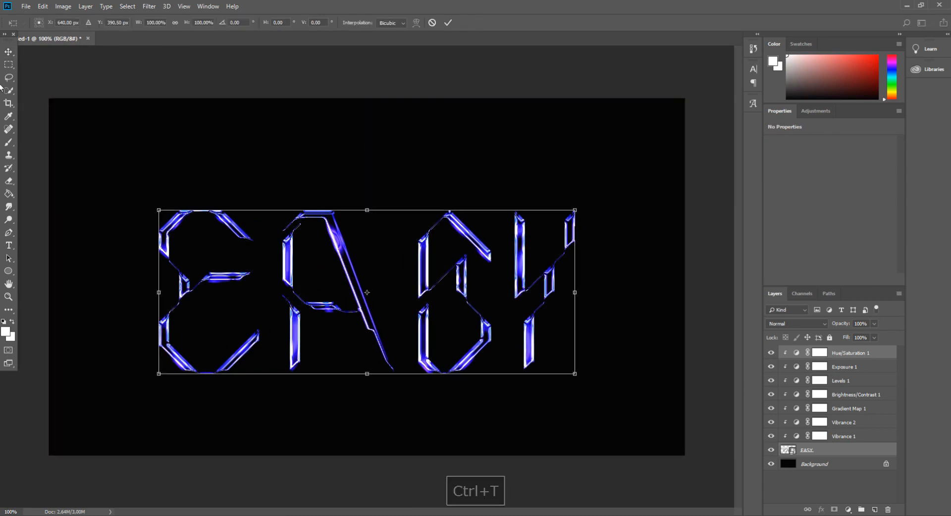
left_click(9, 52)
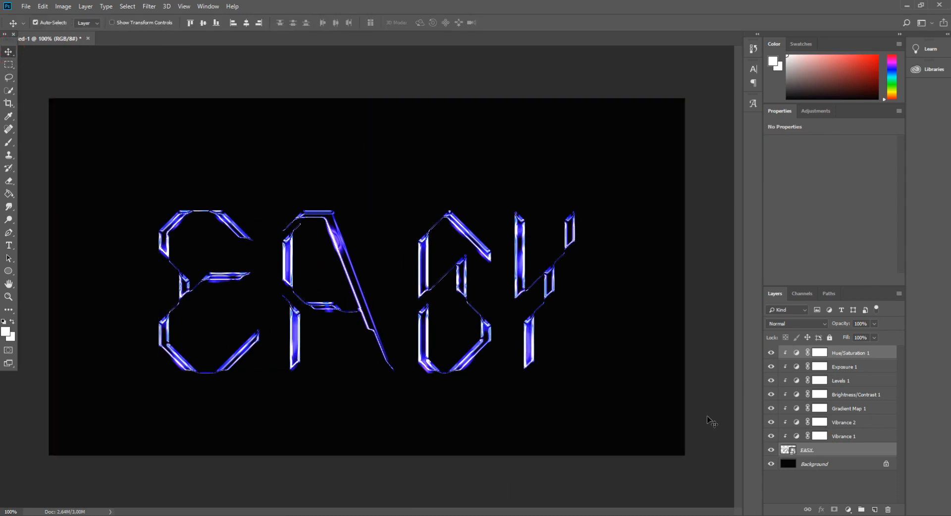
- Select the EASY layer together with all its clipped adjustment layers and move the text slightly upward on the canvas
left_click(839, 436, "shift")
left_click(845, 353, "shift")
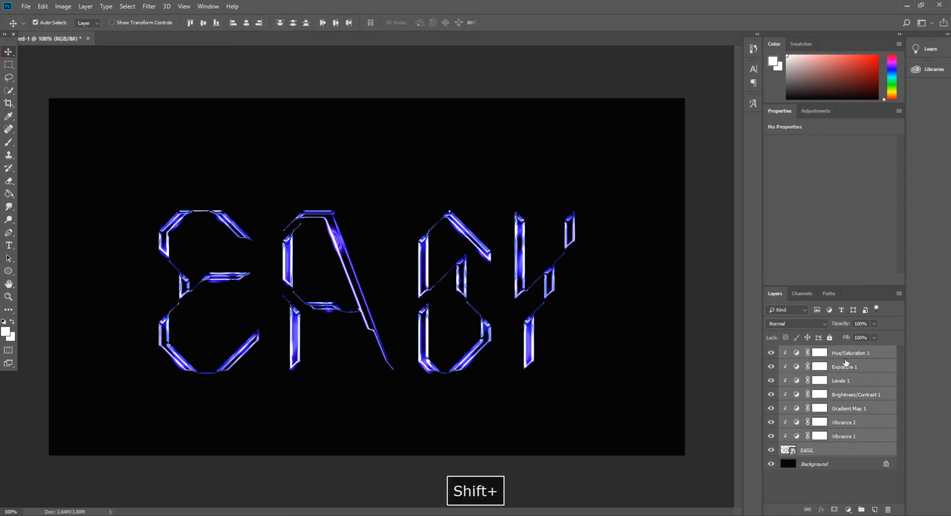
key("ctrl+t")
left_click_drag(519, 333, 522, 317)
left_click(9, 53)
key("Return")
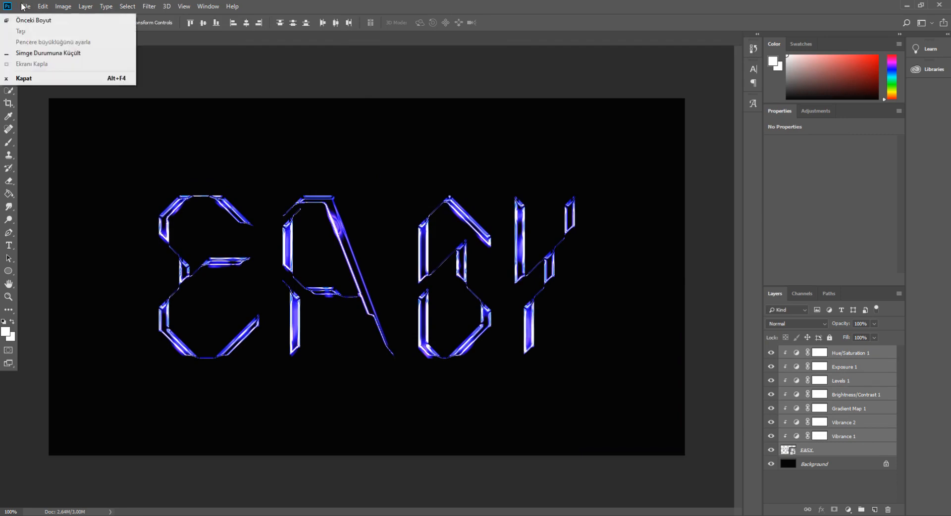
- Open the Pngtree starlight light effect PNG (decoration_65275.png) as a separate document
left_click(25, 6)
left_click(57, 64)
left_click(276, 84)
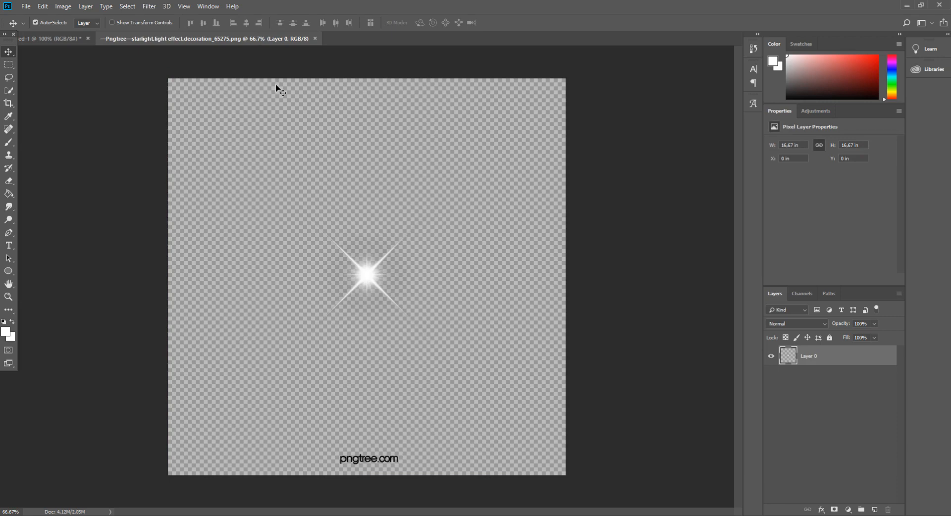
- Copy a square area around the white star flare, leaving out the pngtree.com mark
key("ctrl+a")
key("ctrl+c")
left_click(8, 65)
left_click(279, 180)
left_click_drag(435, 217, 303, 346)
key("ctrl+c")
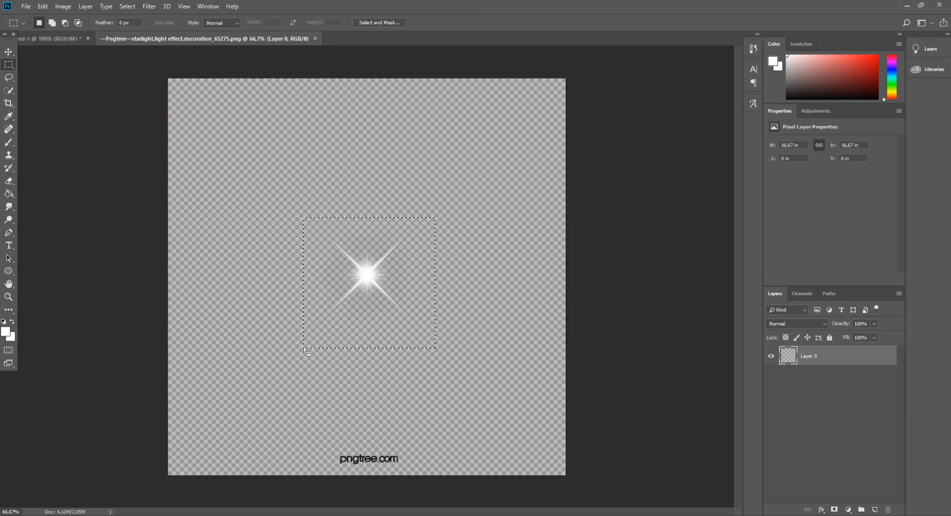
- Paste the star flare into the EASY document, scale it to about 12% and place it on the E's upper-left corner
left_click(61, 39)
key("ctrl+v")
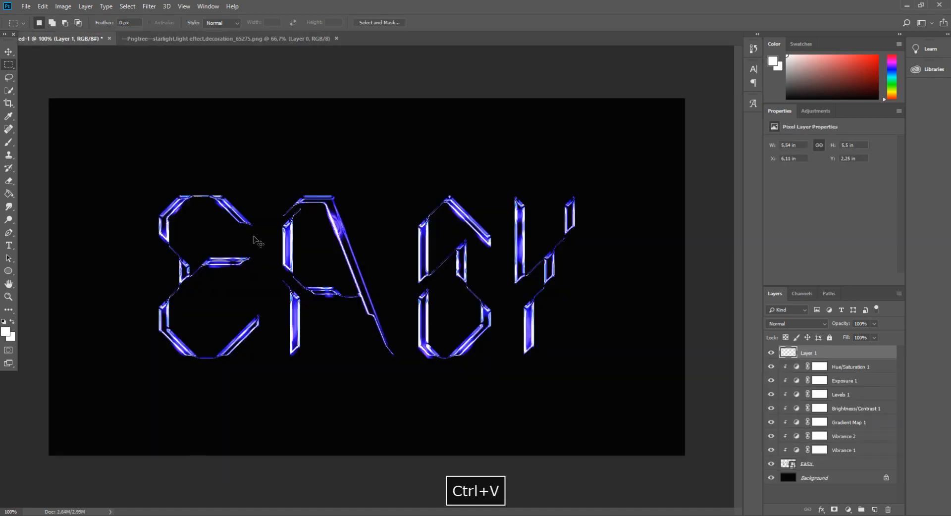
key("ctrl+t")
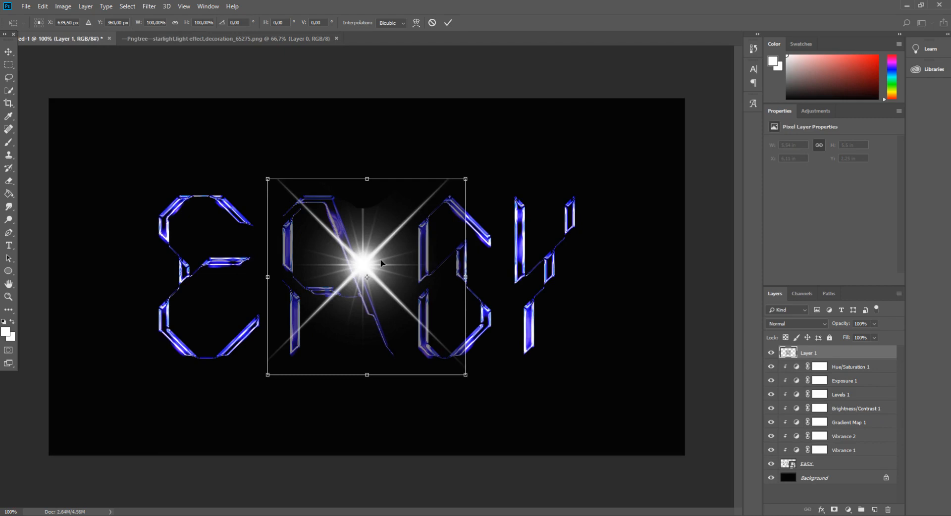
left_click_drag(465, 375, 220, 236)
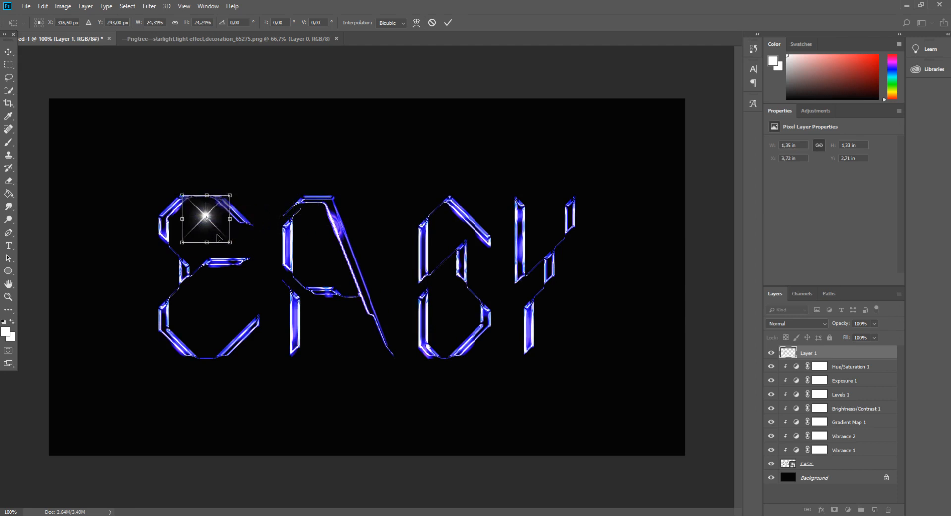
left_click_drag(230, 244, 199, 224)
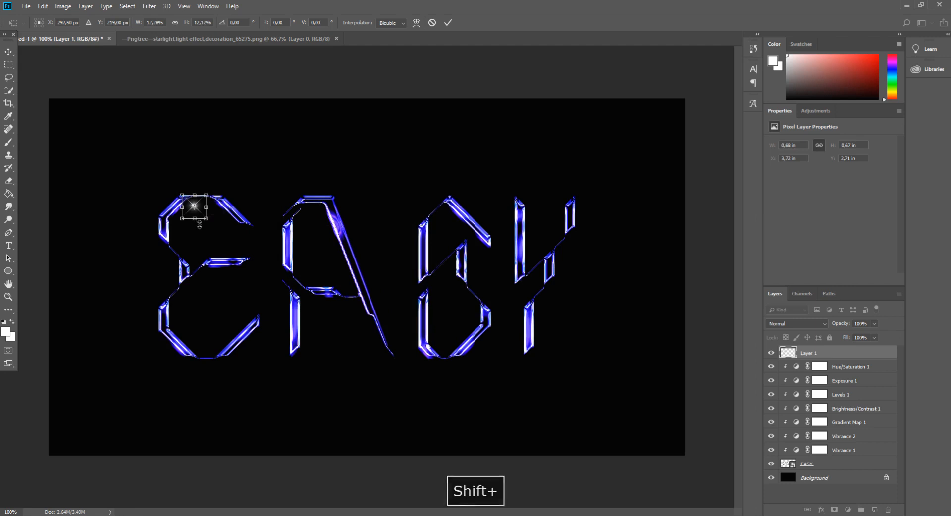
left_click_drag(200, 212, 172, 224)
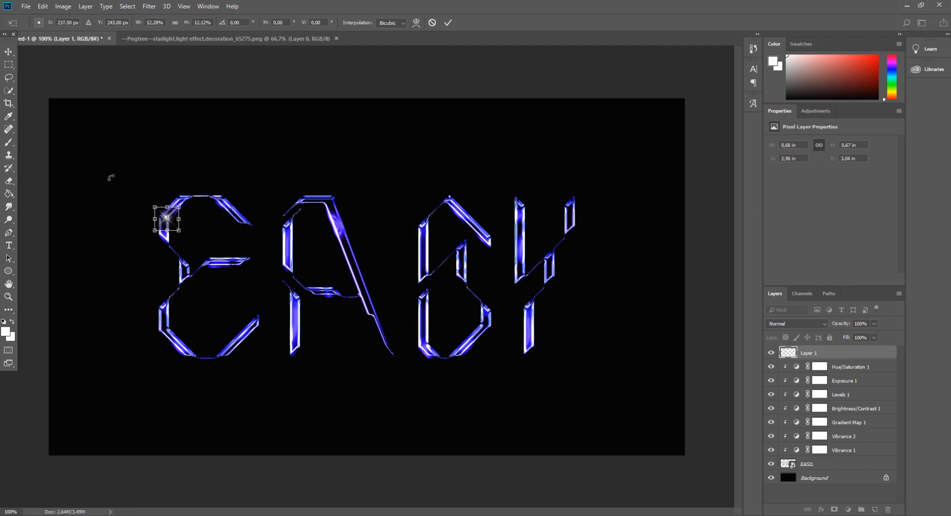
left_click(9, 52)
key("Return")
- Nudge the E's star flare slightly to the right and set its layer's blend mode to Screen
key("ctrl+plus")
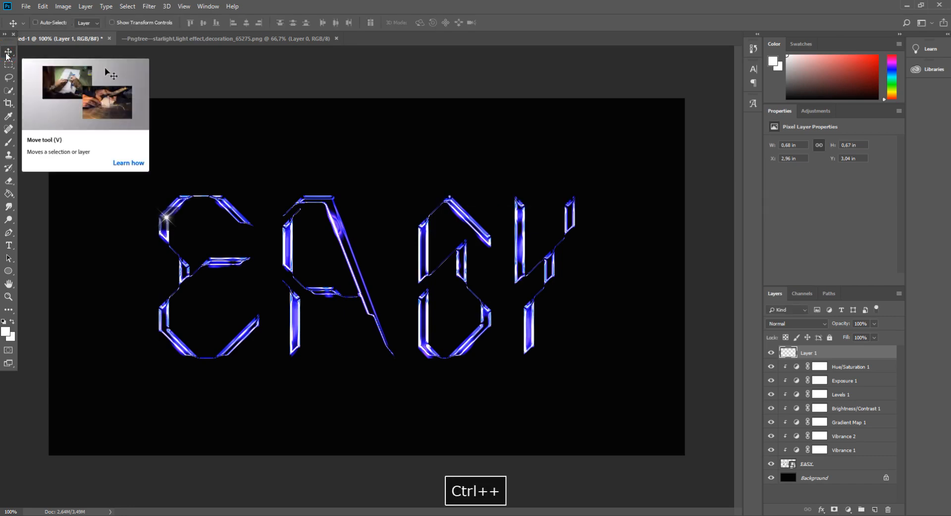
left_click_drag(376, 509, 319, 512)
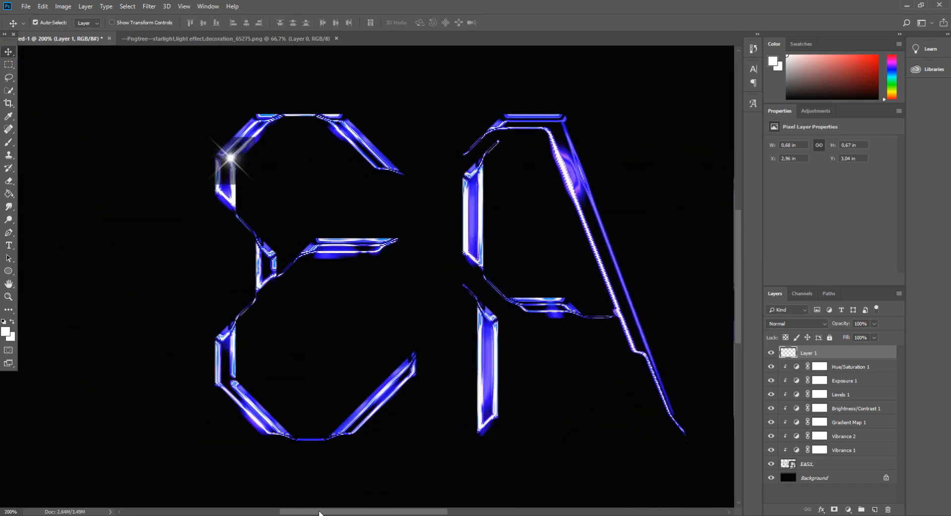
key("Right")
key("Right")
key("Right")
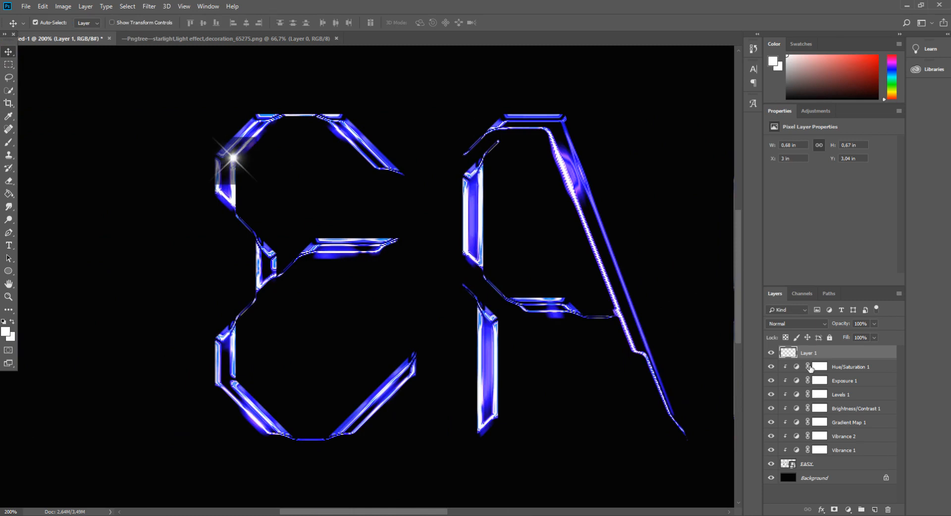
left_click(783, 323)
left_click(795, 159)
- Paste a second star flare as a new layer and set its blend mode to Screen
key("ctrl+minus")
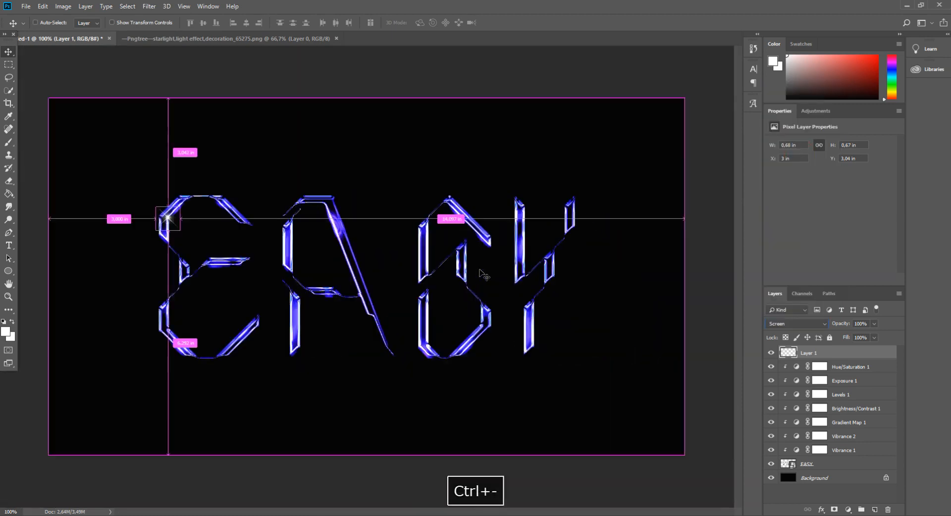
key("ctrl+minus")
key("ctrl+plus")
key("ctrl+plus")
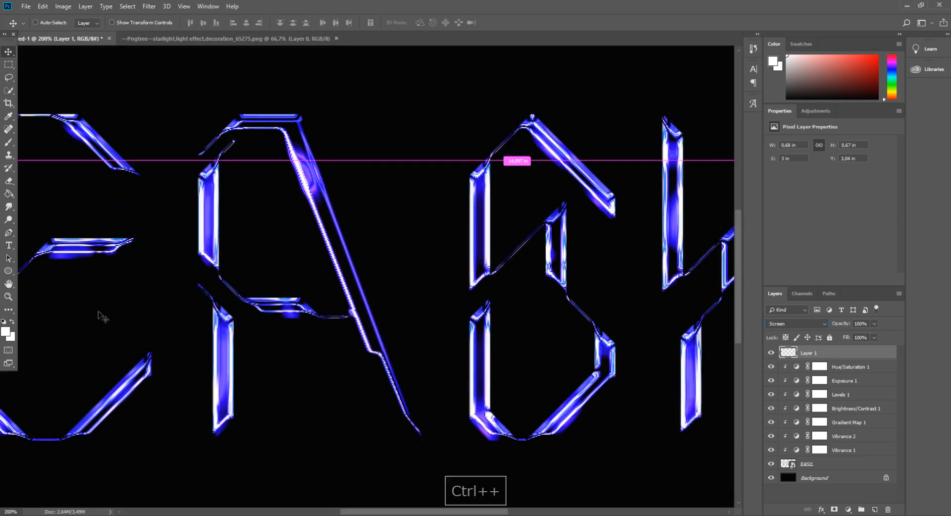
key("ctrl+v")
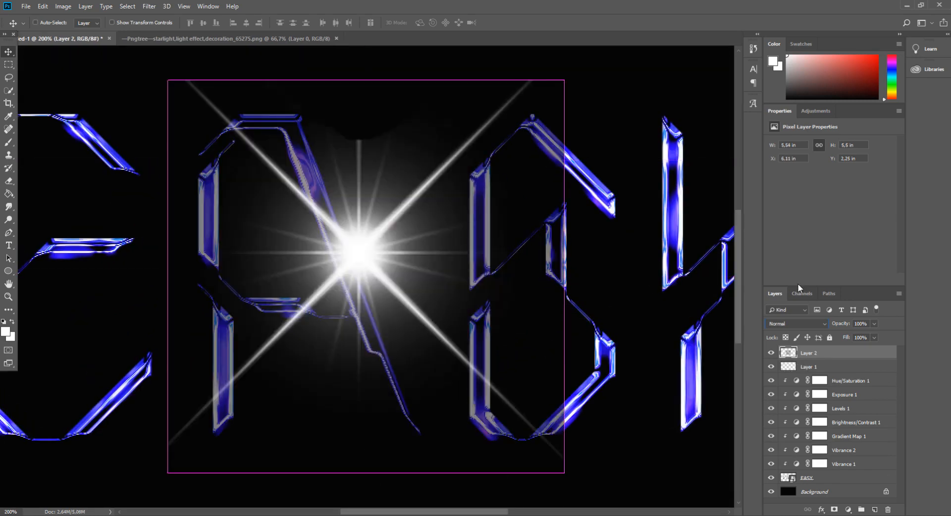
left_click(789, 325)
left_click(784, 152)
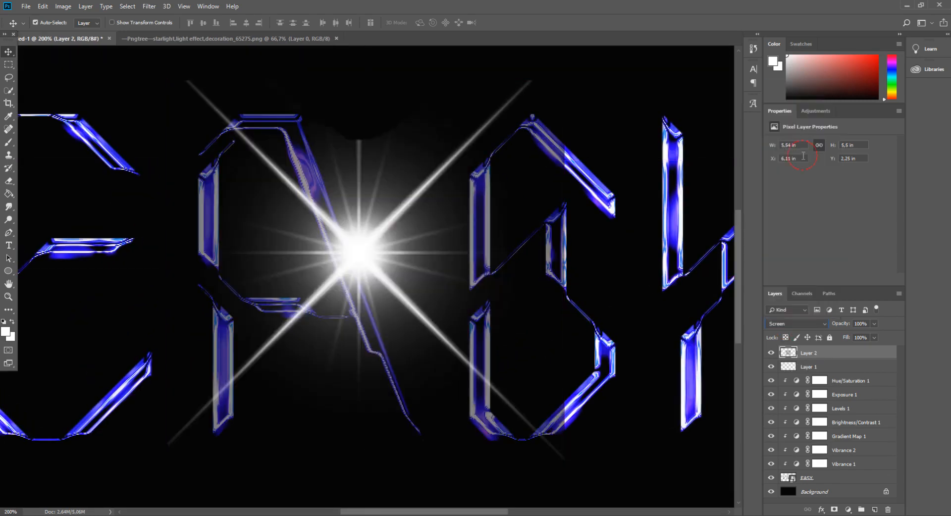
- Scale the second flare to about 9.5% and place it at the foot of the A's left leg
key("ctrl+t")
key("ctrl+minus")
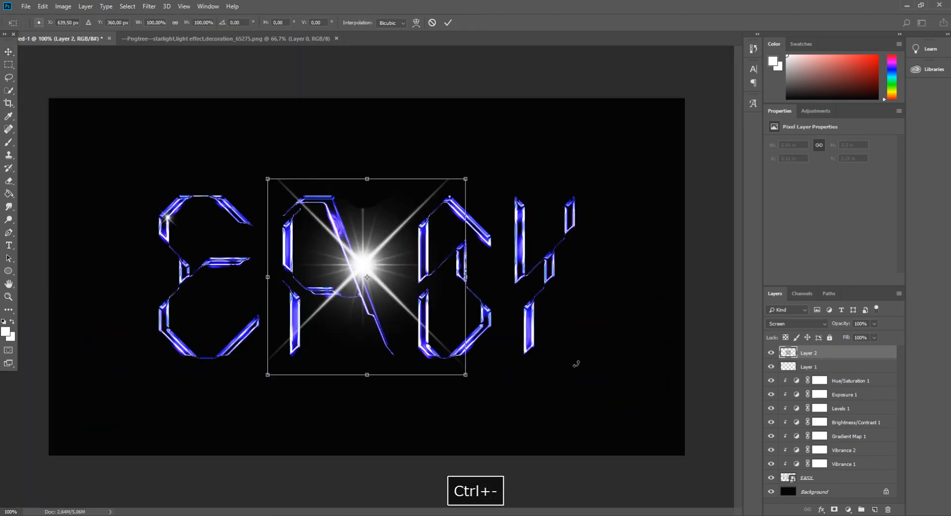
left_click_drag(466, 374, 304, 351)
left_click(10, 55)
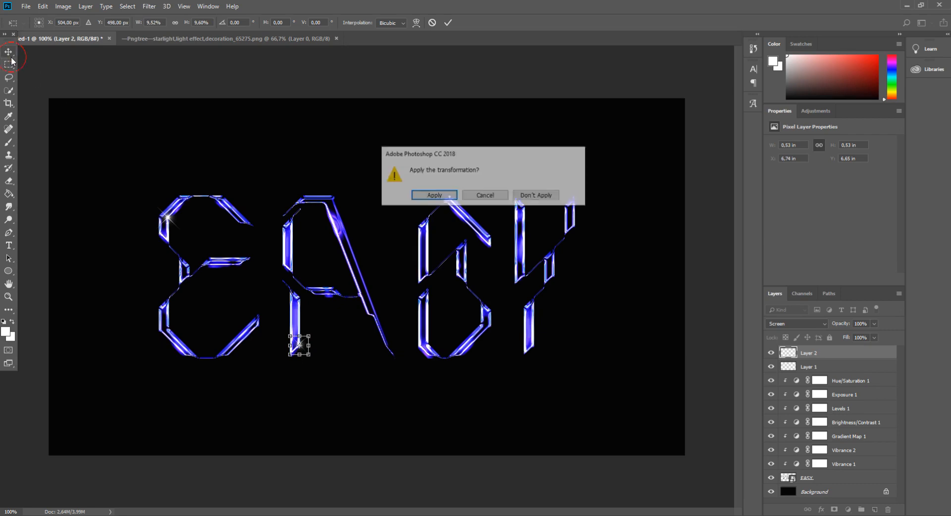
key("Return")
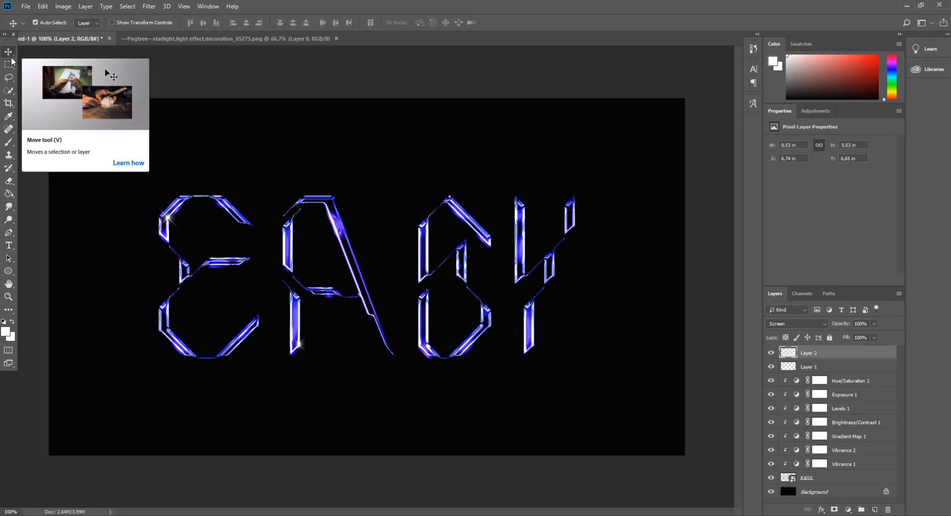
- Paste a third star flare as a new layer and set its blend mode to Screen
key("ctrl+plus")
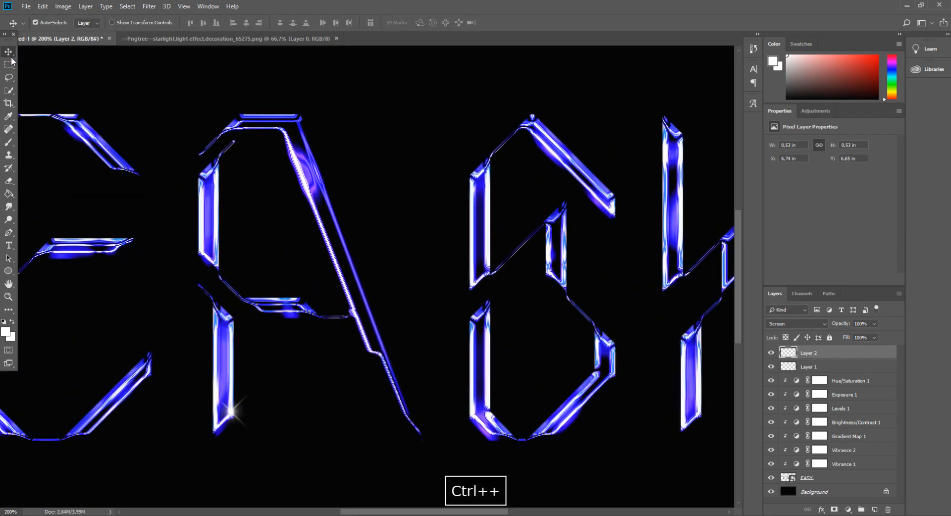
key("ctrl+v")
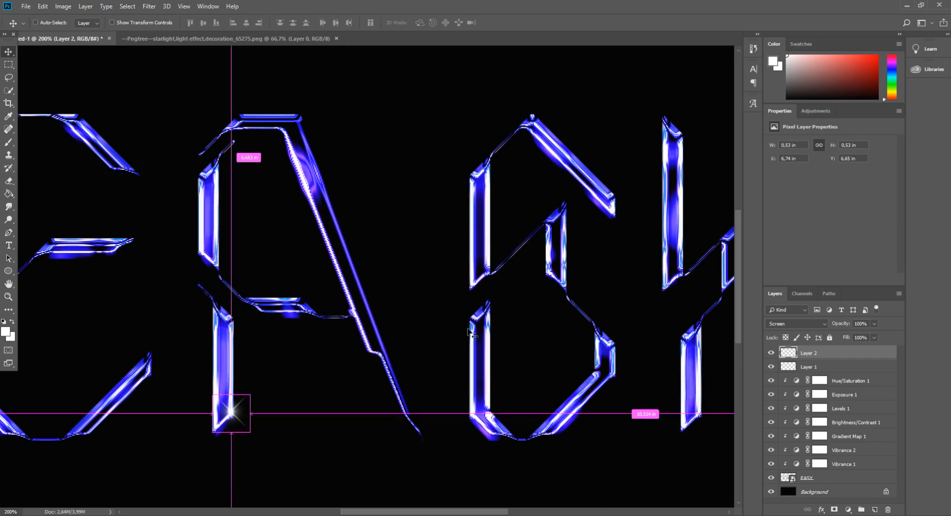
left_click(797, 323)
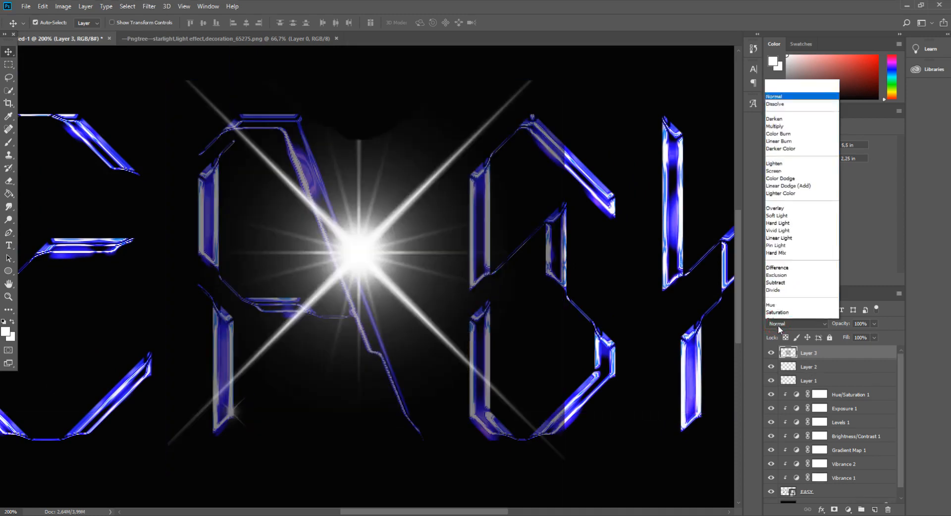
left_click(774, 158)
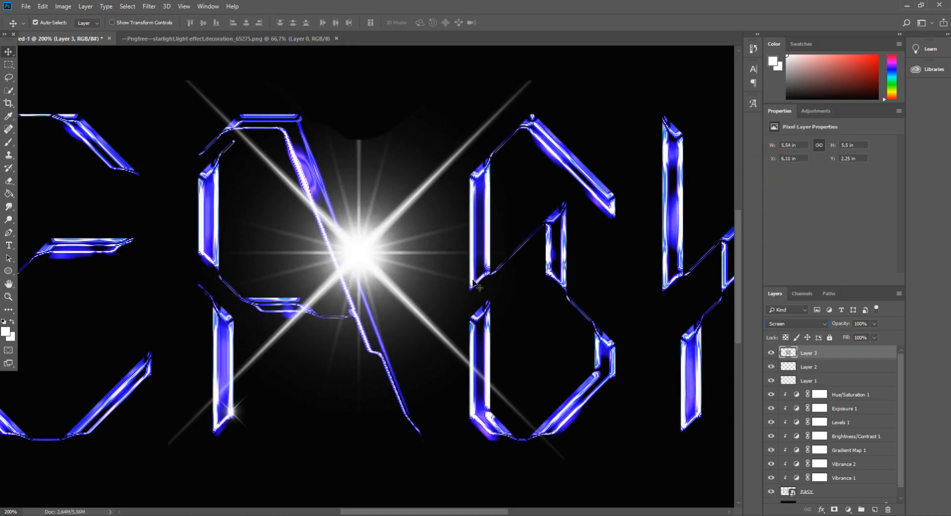
- Scale the third flare to about 10.5% and place it on the upper tip of the S's short inner stroke
key("ctrl+t")
left_click_drag(565, 472, 240, 99)
left_click_drag(220, 141, 586, 232)
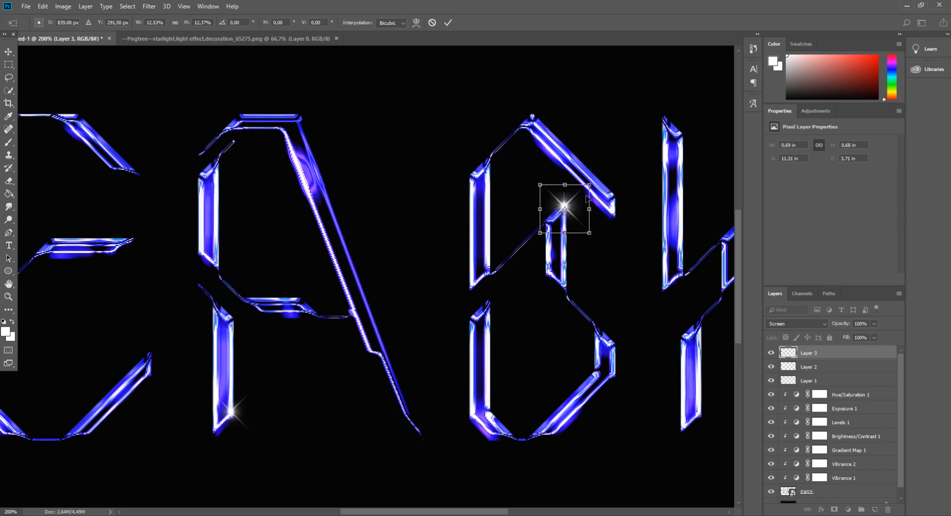
left_click_drag(589, 184, 581, 192)
left_click_drag(563, 233, 575, 218)
key("ctrl+z")
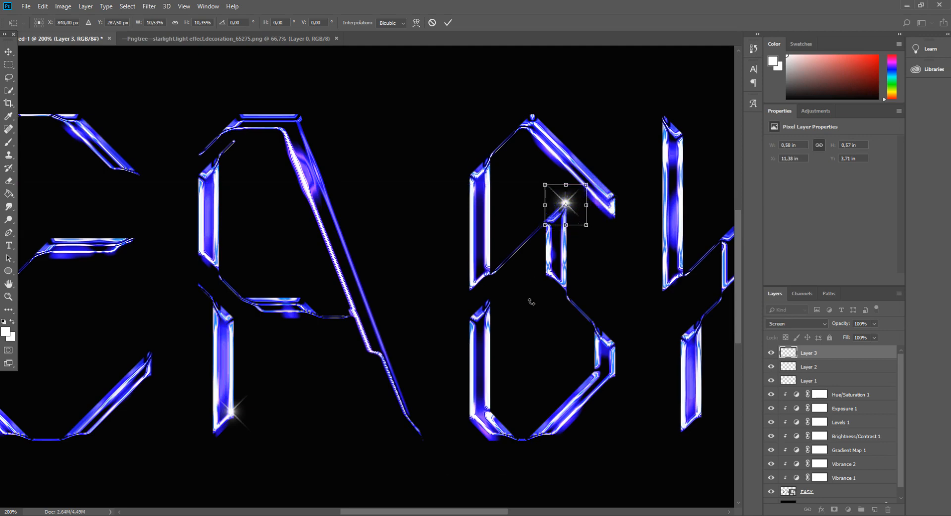
key("Down")
key("Down")
key("Return")
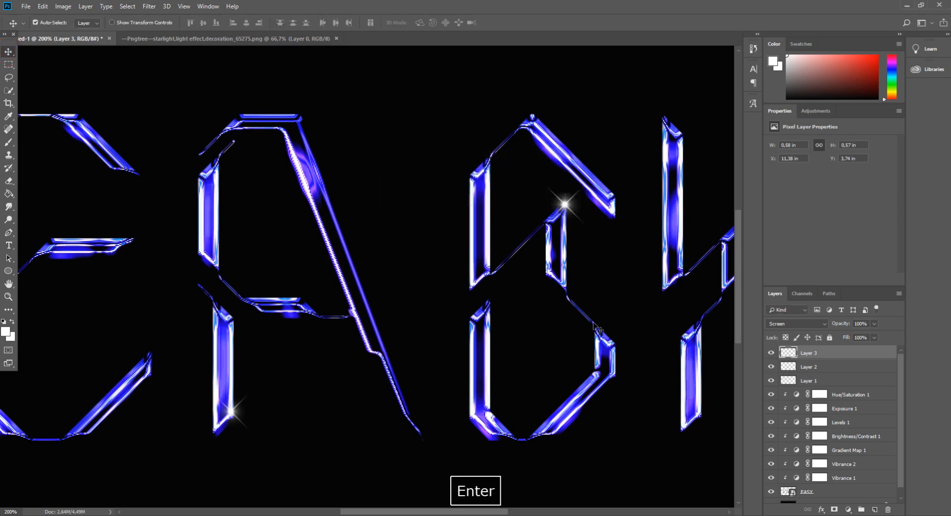
- Nudge the S's flare left and down onto the upper-left edge of the short inner stroke, at about X 11.15 in, Y 4 in
key("Left")
key("Left")
key("Down")
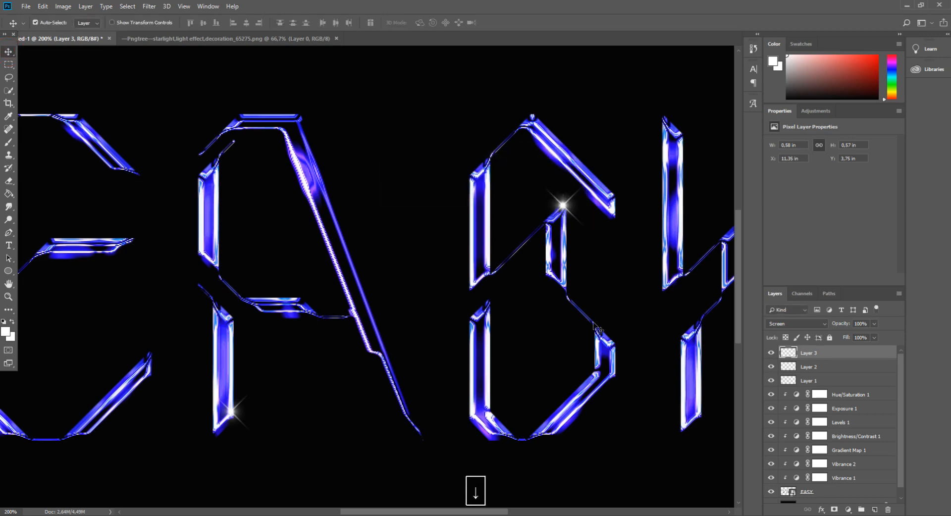
key("Right")
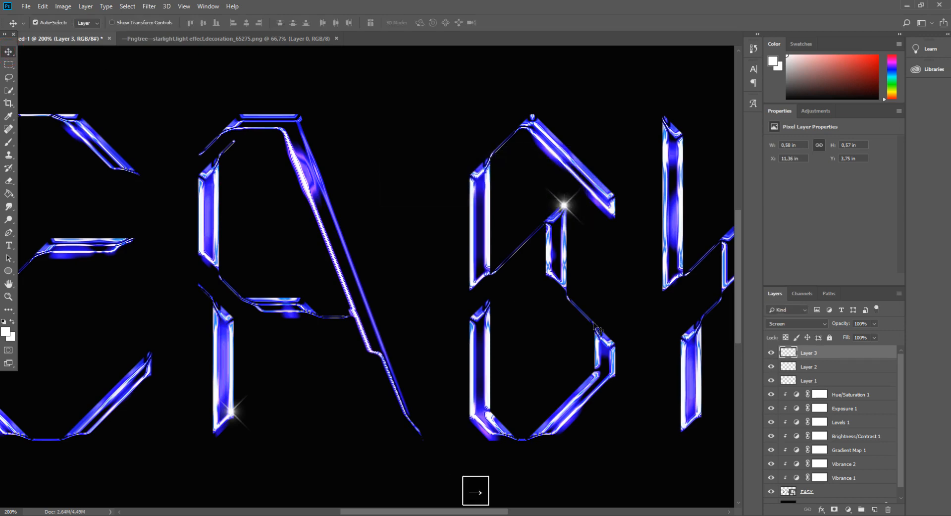
key("ctrl+minus")
key("ctrl+minus")
key("Down")
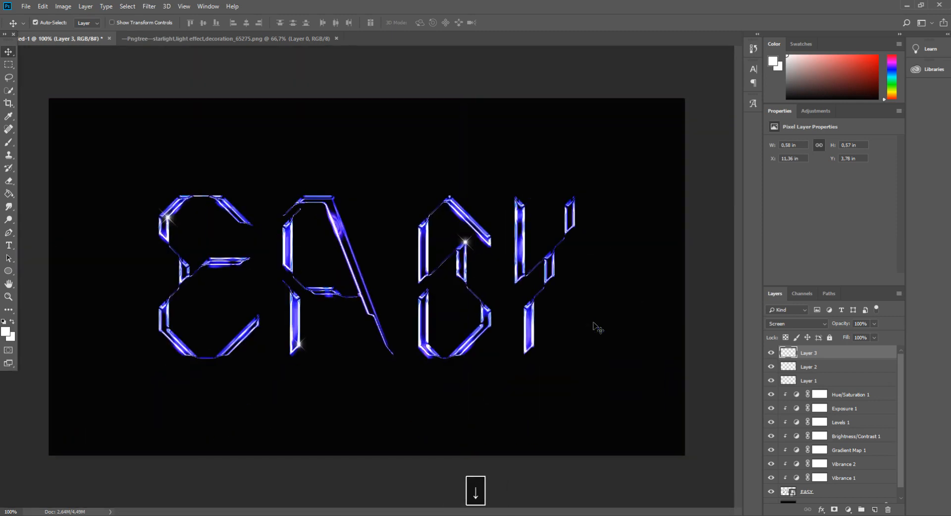
key("Up")
key("Left")
key("Left")
key("Left")
key("Left")
key("Left")
key("Left")
key("Left")
key("Left")
key("Left")
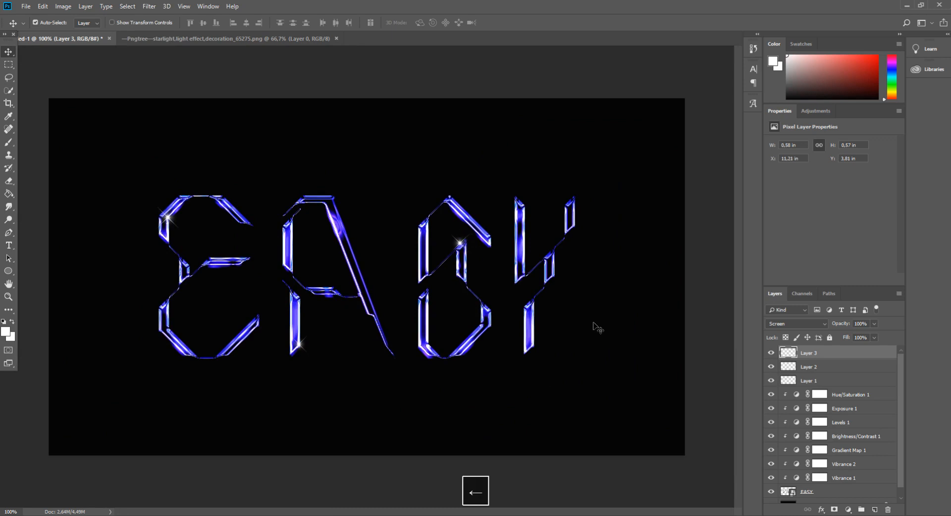
key("Down")
key("Down")
key("Down")
key("Down")
key("Down")
key("Down")
key("Down")
key("Down")
key("Down")
key("Left")
key("Left")
key("Left")
key("Left")
key("Down")
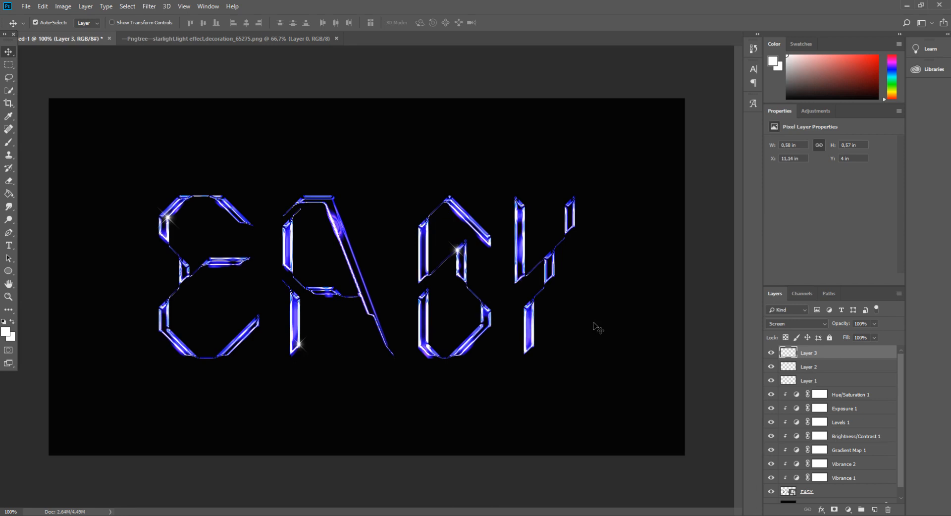
key("Right")
- Duplicate the S's flare layer, shrink the copy to about 87% and position it at the top of the Y's lower stem
key("ctrl+j")
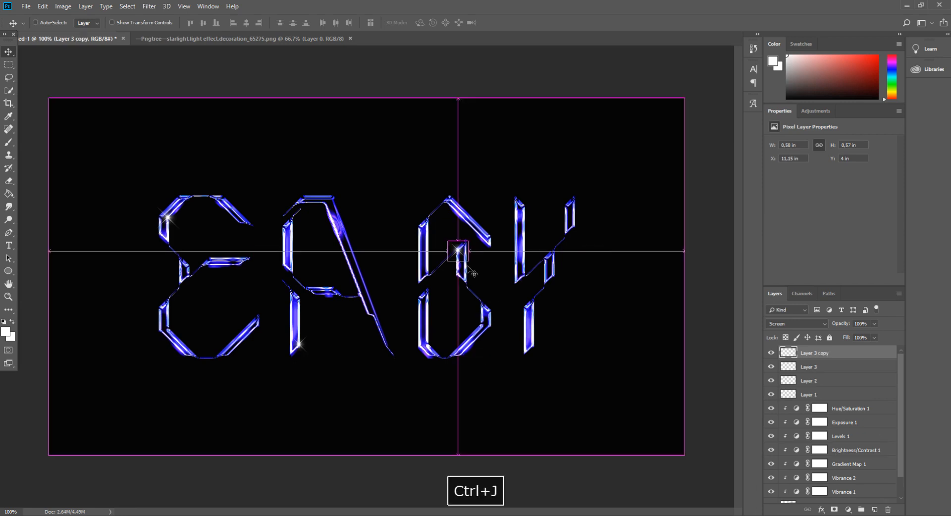
key("ctrl+t")
left_click_drag(464, 258, 542, 289)
key("Return")
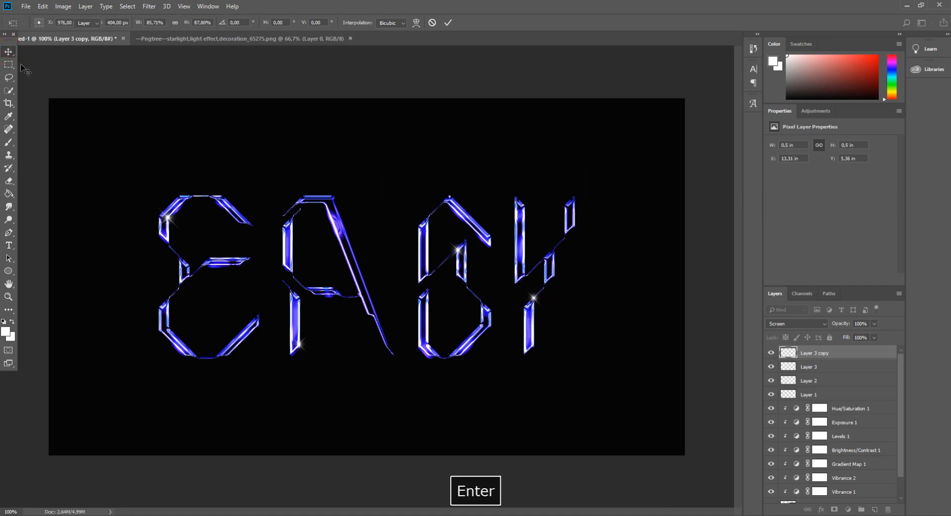
key("Down")
key("Down")
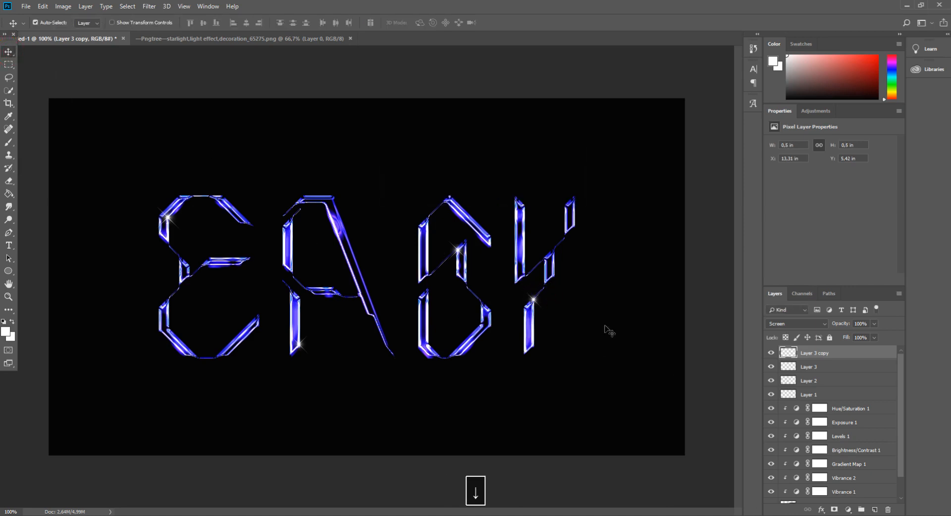
- Rotate the Y's flare by -45° and scale it to about 94%
key("ctrl")
key("ctrl+t")
left_click_drag(579, 303, 528, 289)
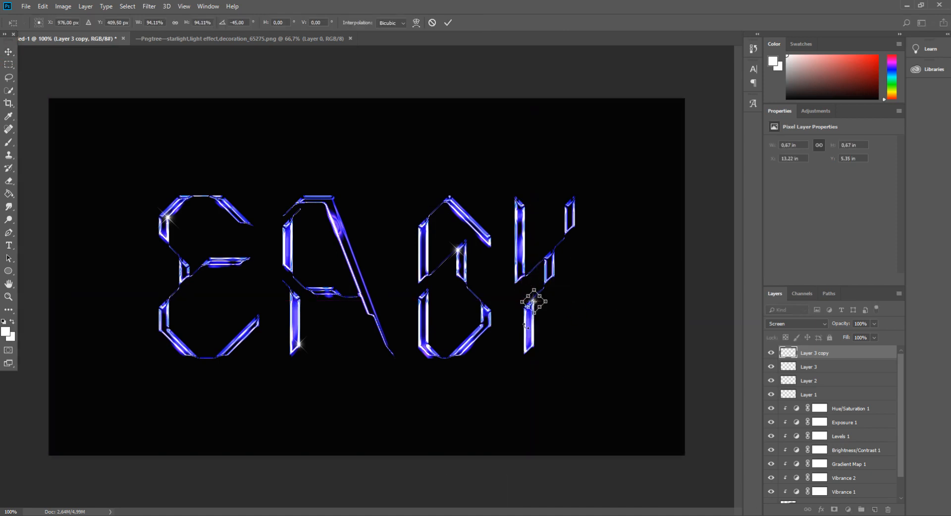
left_click(9, 51)
key("Return")
key("Down")
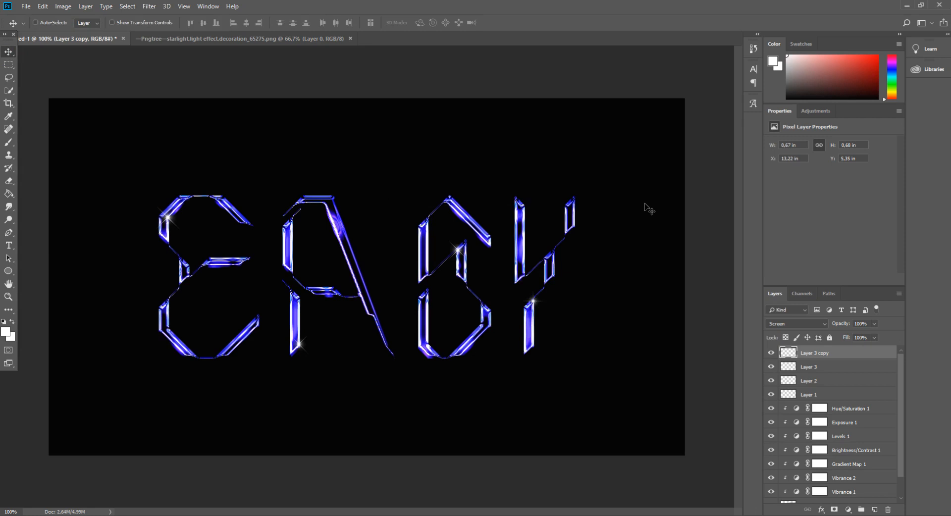
key("ctrl+minus")
key("ctrl+minus")
key("ctrl+minus")
key("ctrl+plus")
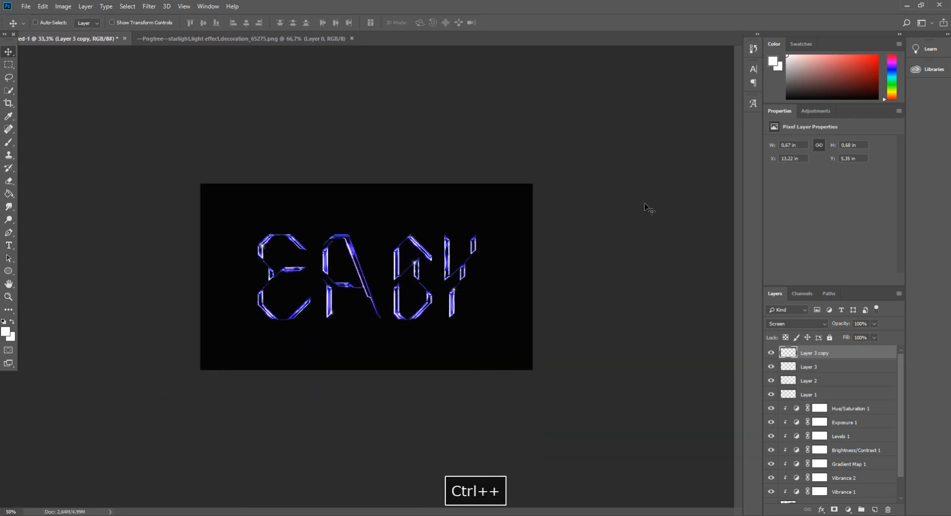
key("ctrl+plus")
key("ctrl+plus")
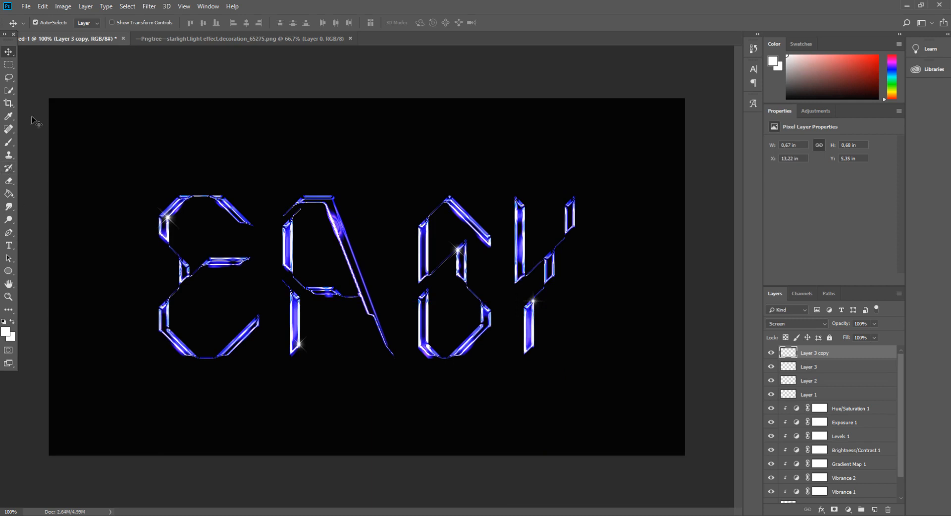
left_click(9, 286)
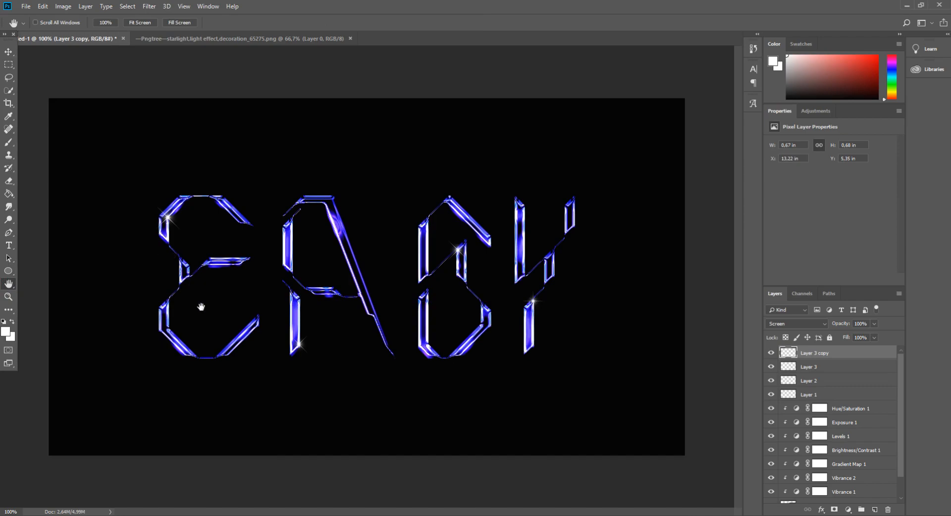